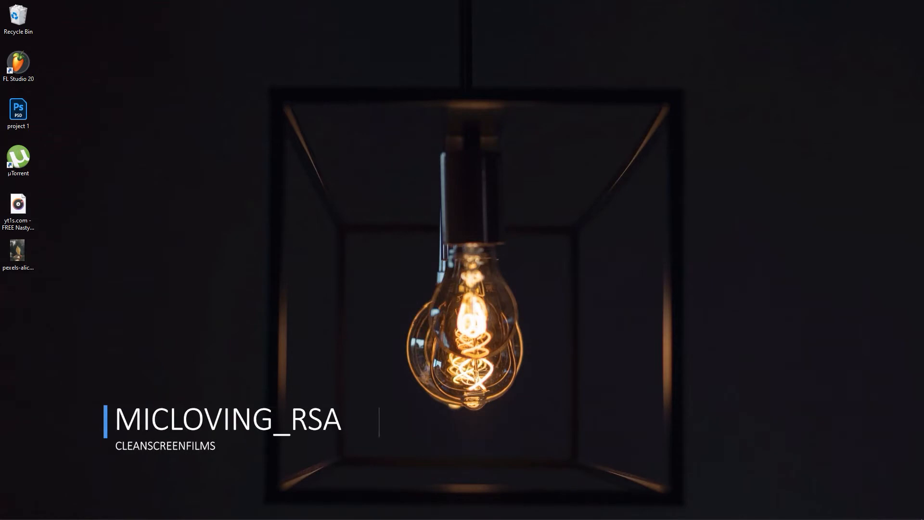
Launch Photoshop and open the recent image pexels-alice-castro-2887888.jpg, with the Character settings collapsed
click(223, 512)
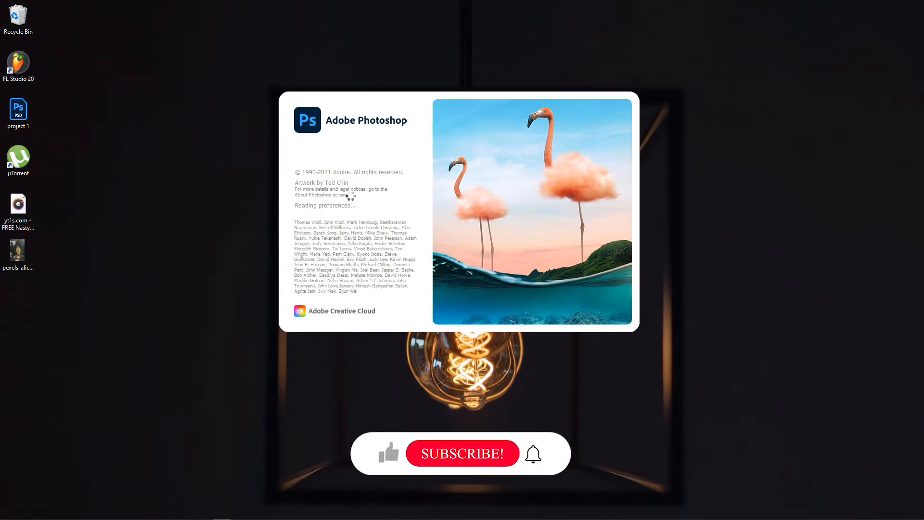
right_click(151, 74)
click(198, 110)
right_click(196, 106)
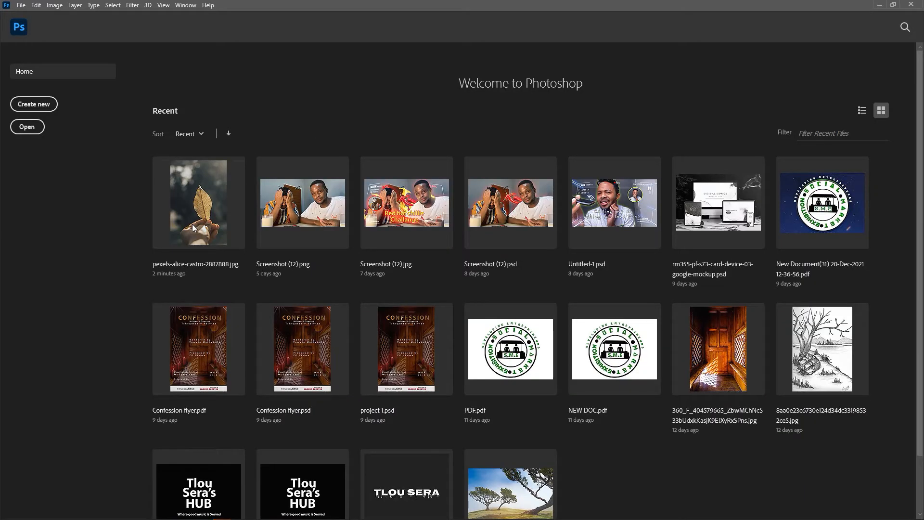
click(193, 225)
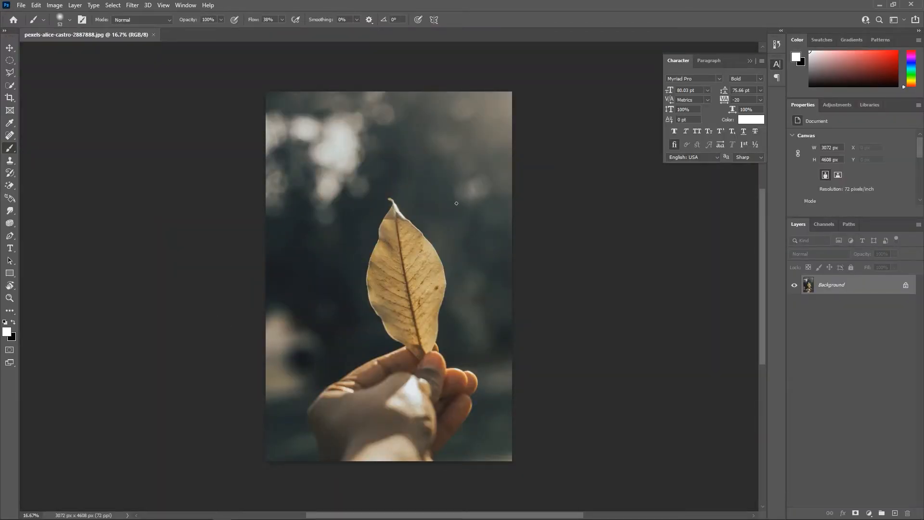
click(748, 61)
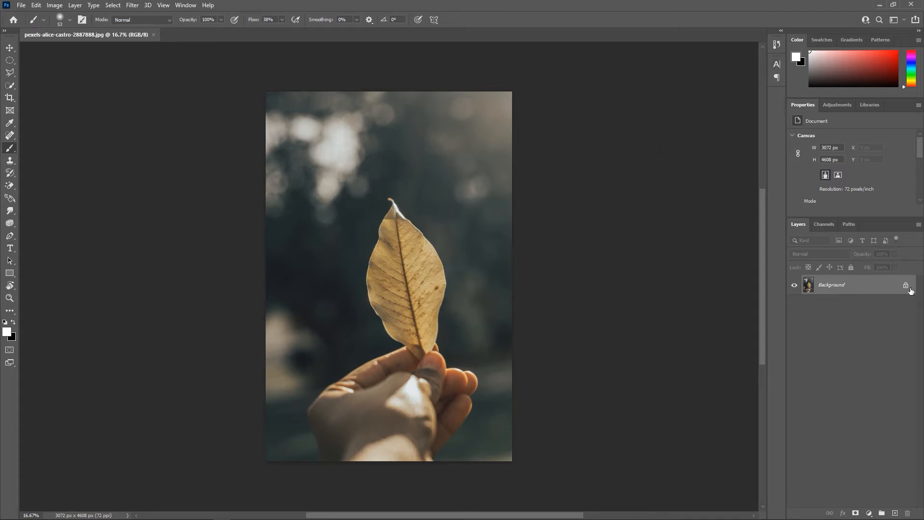
Unlock the background as Layer 0 in Normal mode and convert it to a smart object
double_click(876, 287)
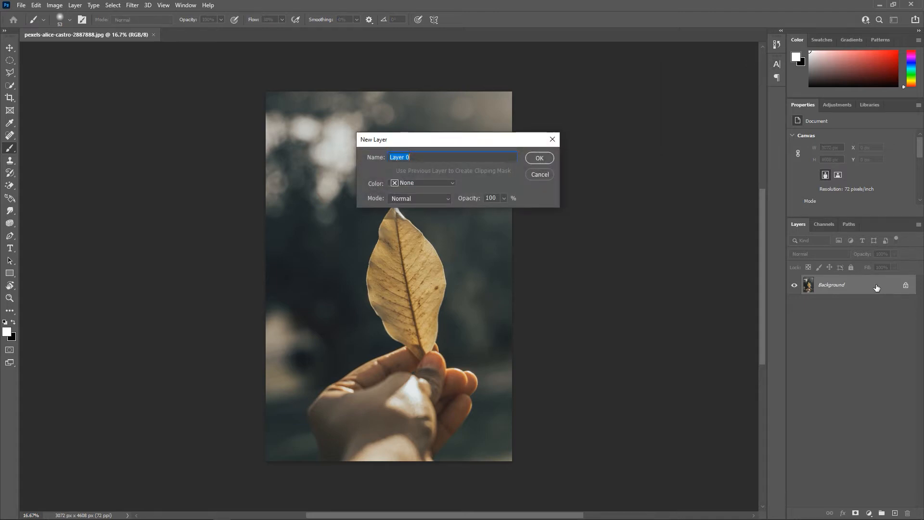
click(535, 157)
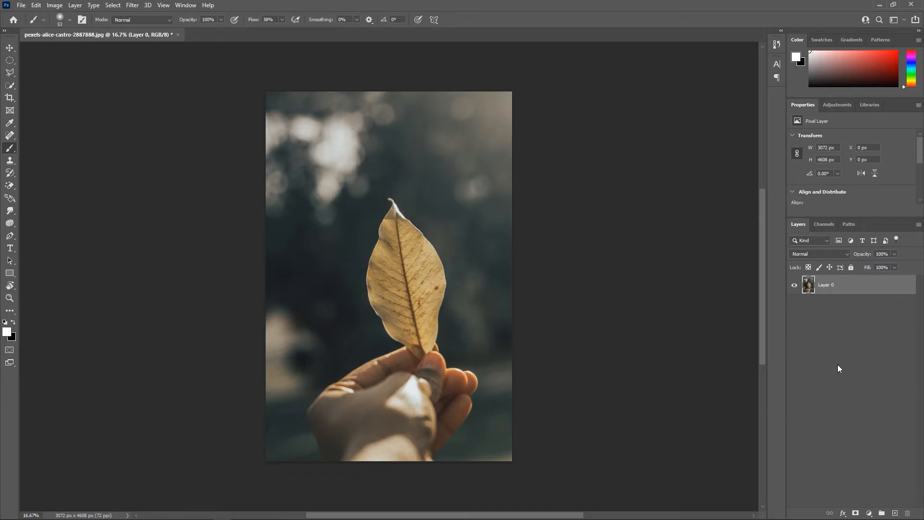
right_click(887, 289)
click(822, 245)
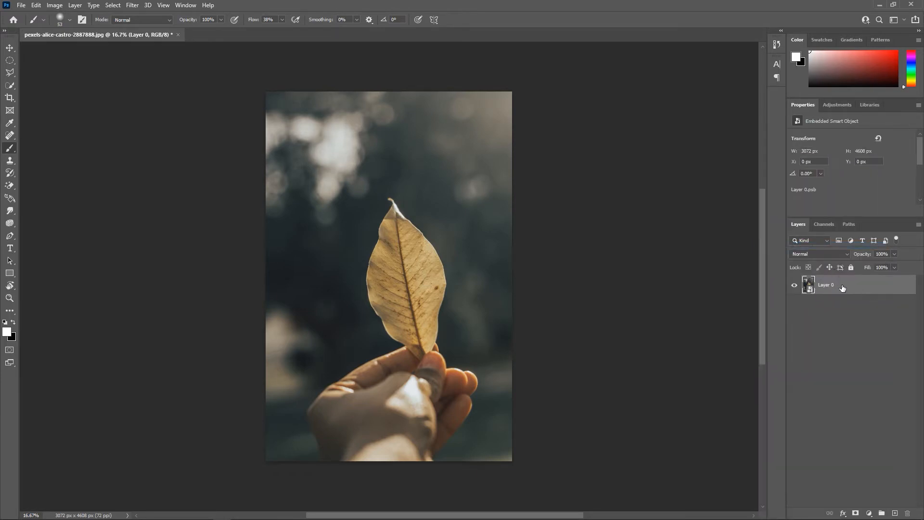
Duplicate Layer 0 and place the copy inside a new layer group
key(ctrl+j)
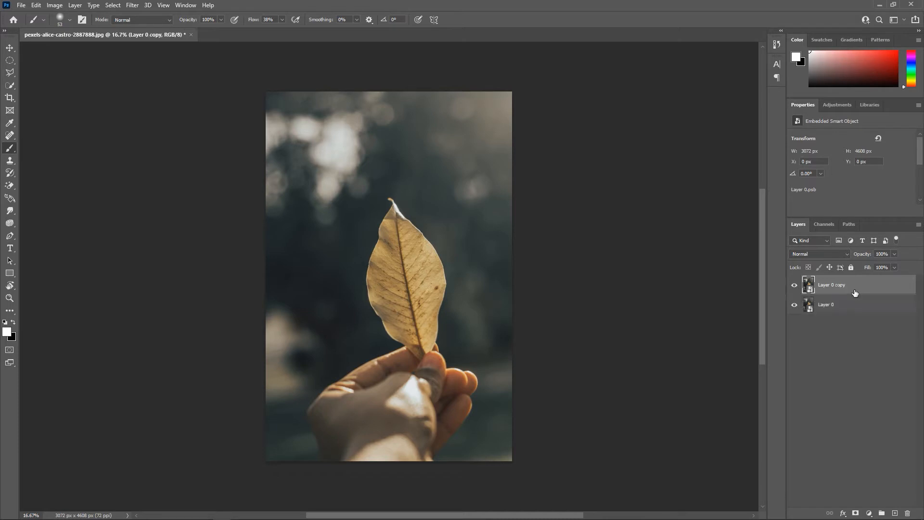
click(883, 512)
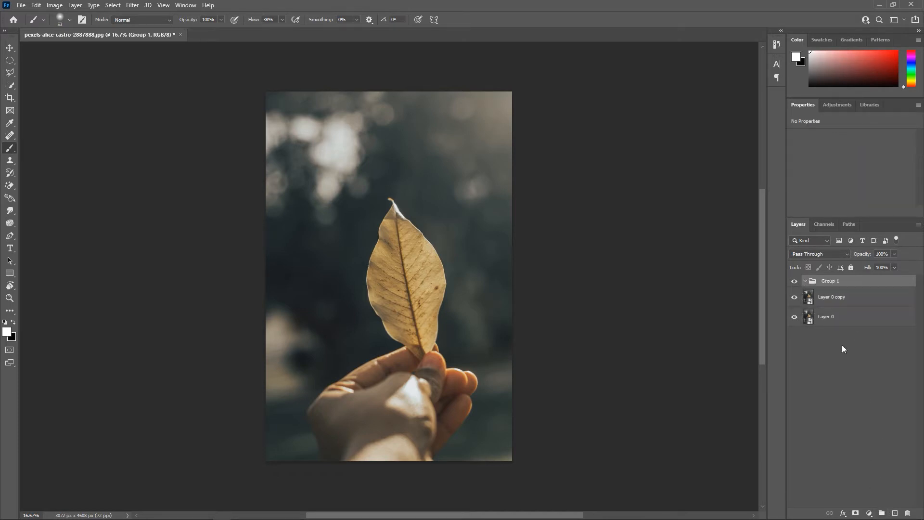
drag(830, 300, 841, 284)
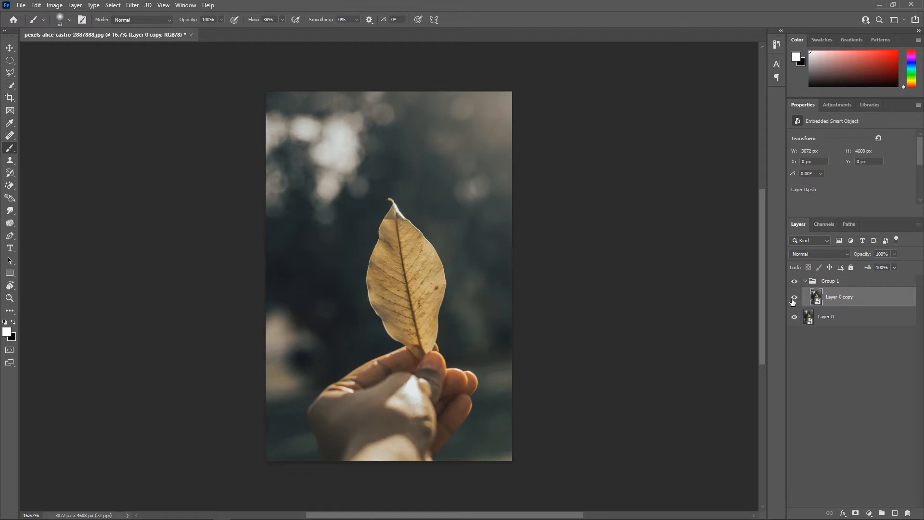
Trace a Pen tool path from the leaf's tip down its right edge to the base at the fingers
scroll(163, 148, up, 1)
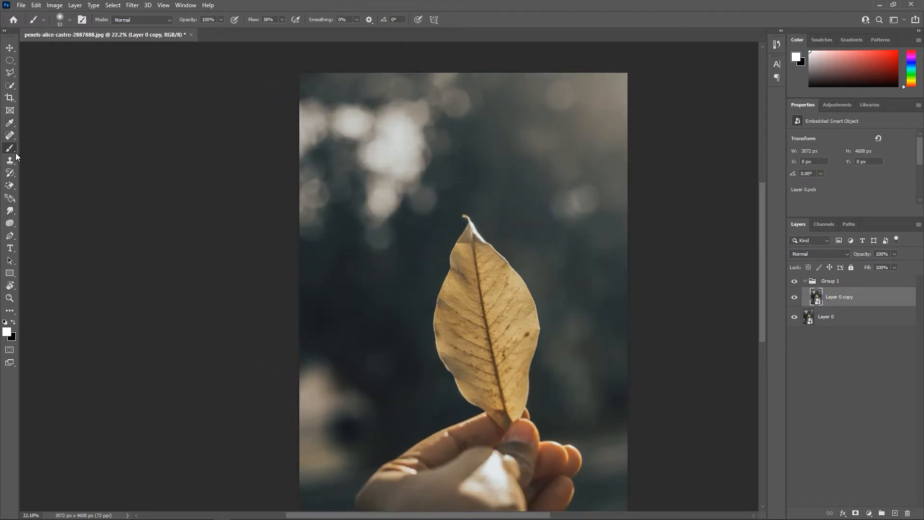
click(10, 236)
scroll(482, 288, up, 4)
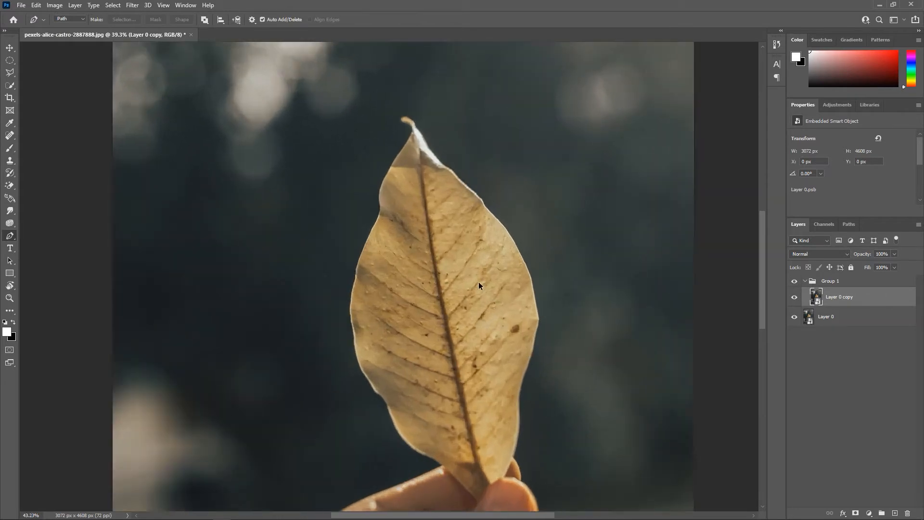
click(378, 76)
drag(395, 85, 406, 107)
drag(430, 141, 443, 152)
drag(481, 188, 492, 200)
drag(524, 240, 535, 261)
drag(553, 322, 527, 381)
scroll(557, 353, down, 3)
drag(522, 458, 443, 431)
click(503, 484)
click(455, 434)
Continue the Pen path from the leaf's base up its left edge and close it at the tip
click(407, 385)
click(375, 365)
drag(355, 349, 337, 327)
drag(325, 293, 307, 280)
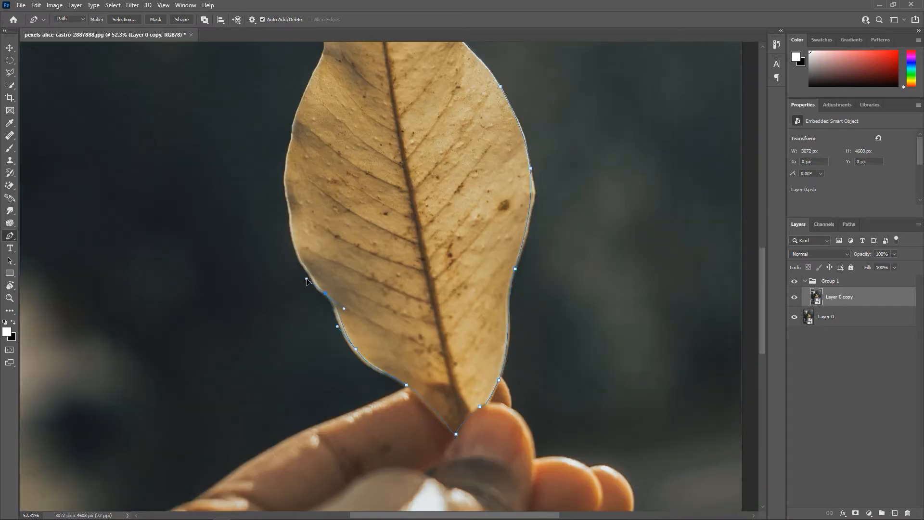
click(291, 227)
click(285, 178)
scroll(287, 183, up, 5)
drag(297, 189, 306, 167)
click(324, 126)
scroll(328, 112, up, 4)
click(327, 152)
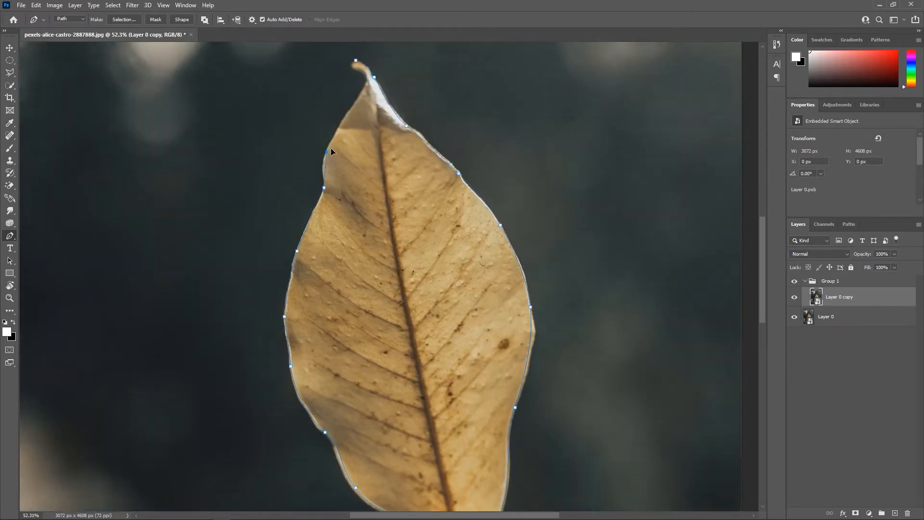
click(350, 111)
click(366, 80)
drag(354, 71, 355, 63)
Turn the leaf path into a new anti-aliased selection with a feather radius of 0 pixels
right_click(112, 146)
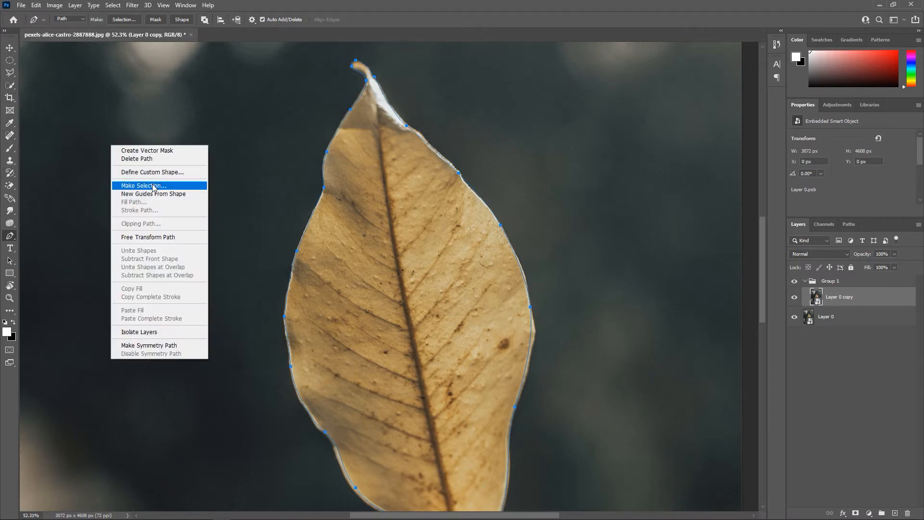
click(154, 186)
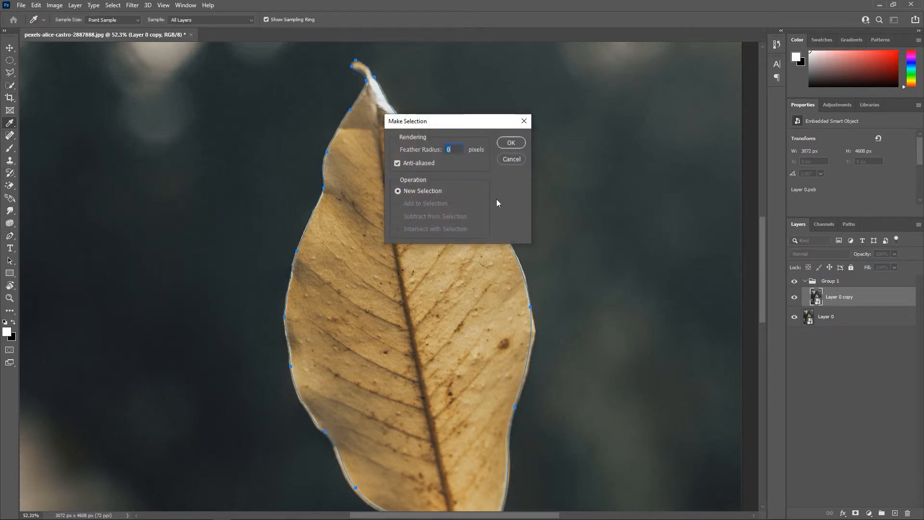
click(513, 146)
Copy the selected leaf onto its own layer and delete the Layer 0 copy layer from the group
click(10, 72)
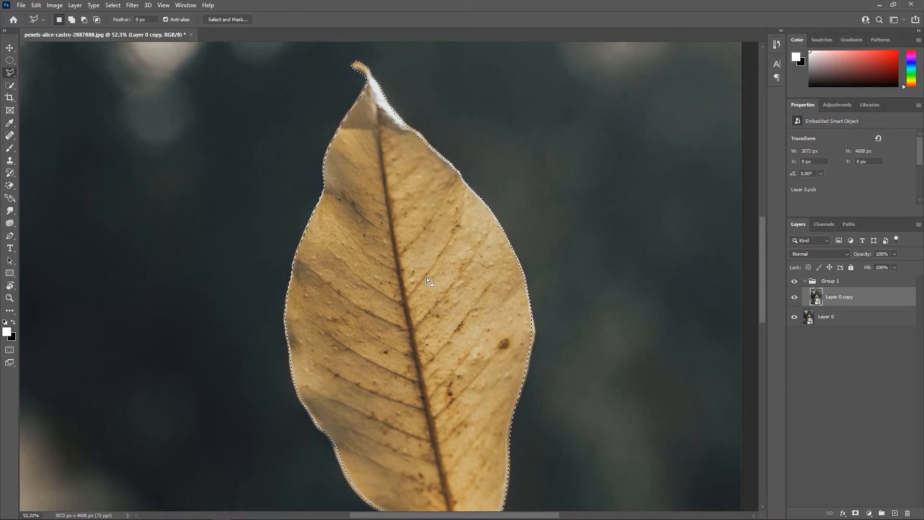
right_click(425, 273)
click(496, 343)
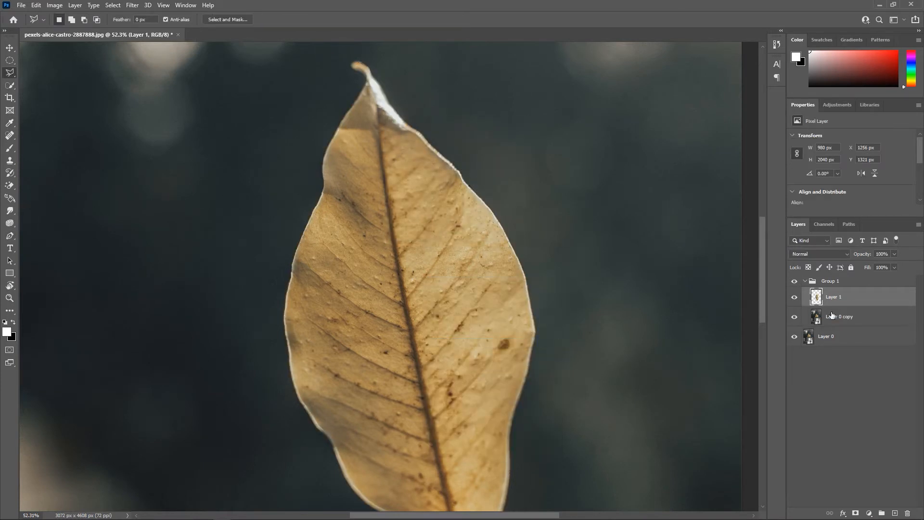
click(812, 321)
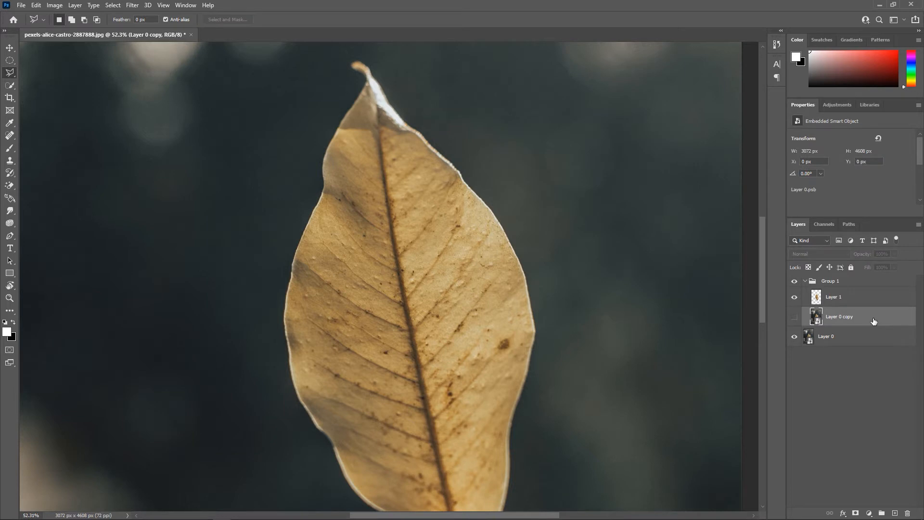
key(Delete)
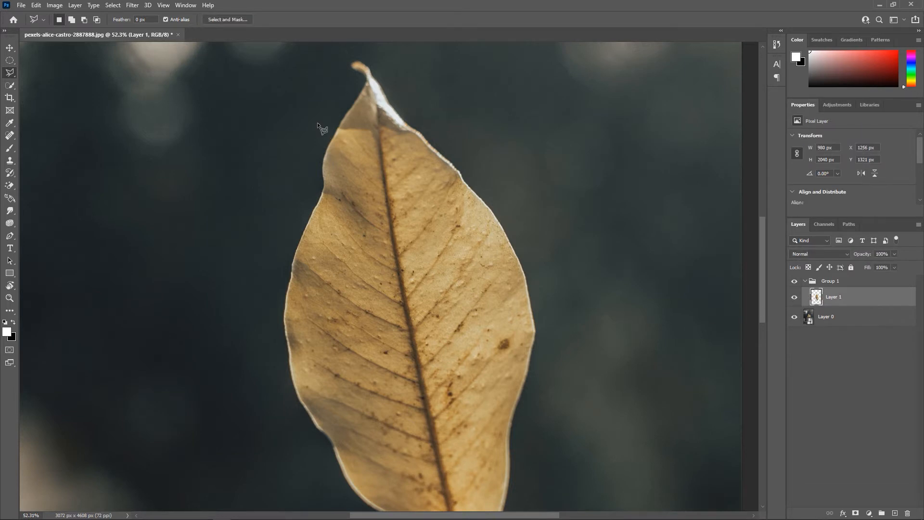
Apply a Gaussian Blur with a radius of about 4 pixels to the cut-out leaf on Layer 1
click(131, 5)
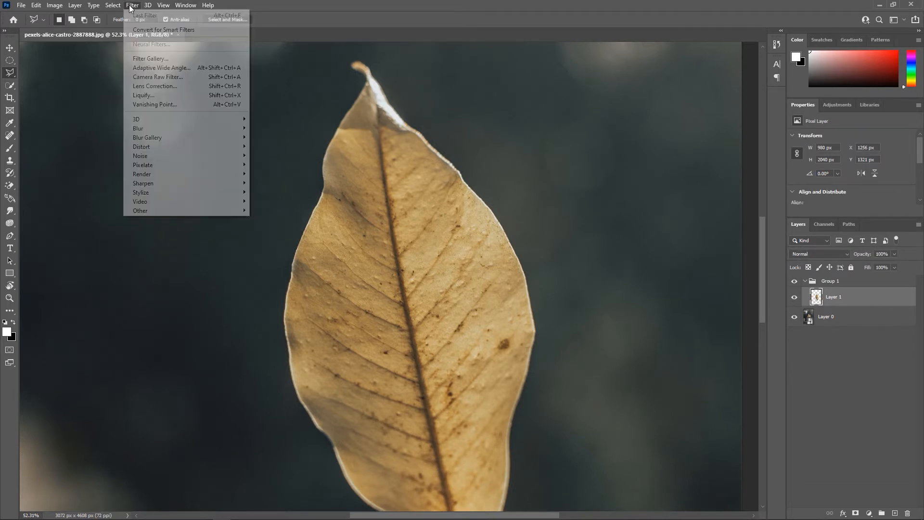
mouse_move(166, 129)
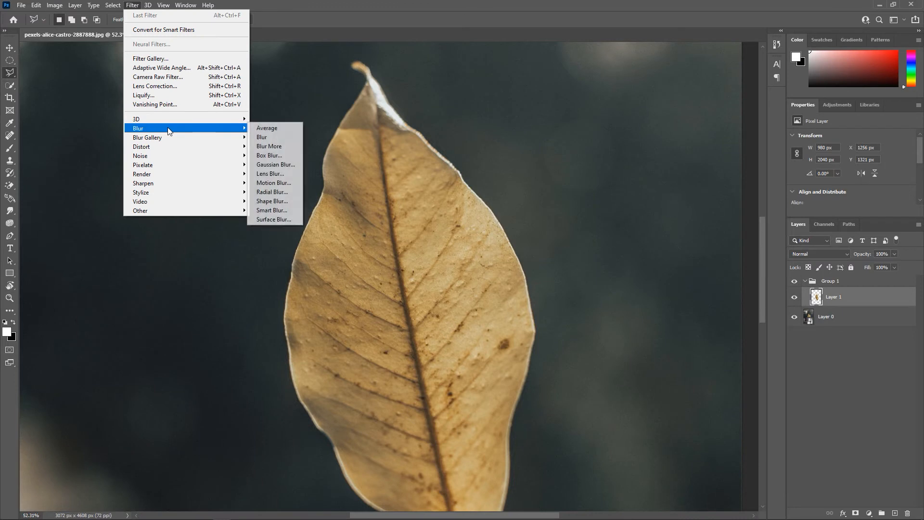
click(286, 165)
click(399, 258)
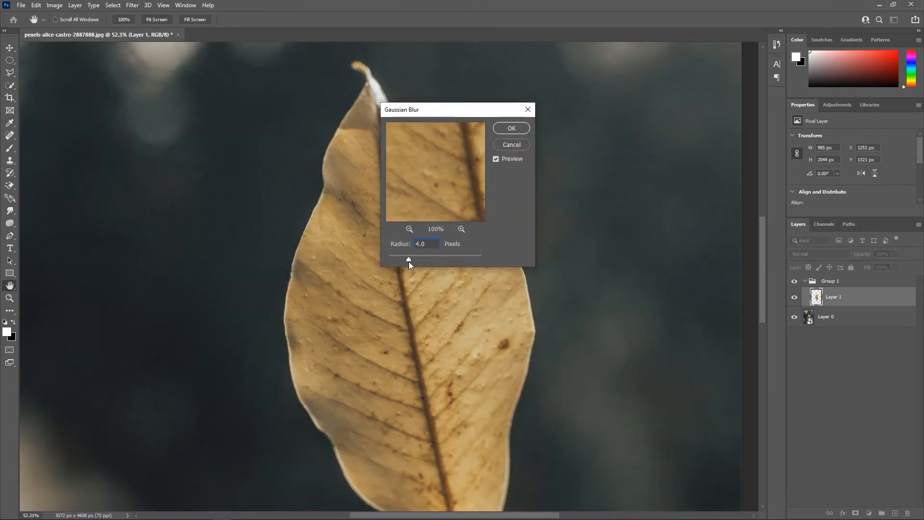
drag(409, 261, 406, 261)
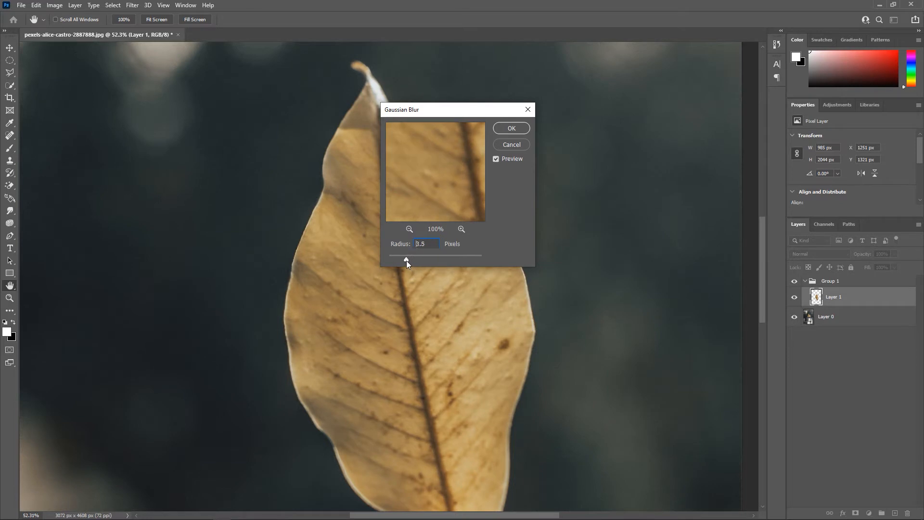
click(511, 128)
Convert the blurred leaf layer, Layer 1, to a smart object and duplicate it
key(ctrl+j)
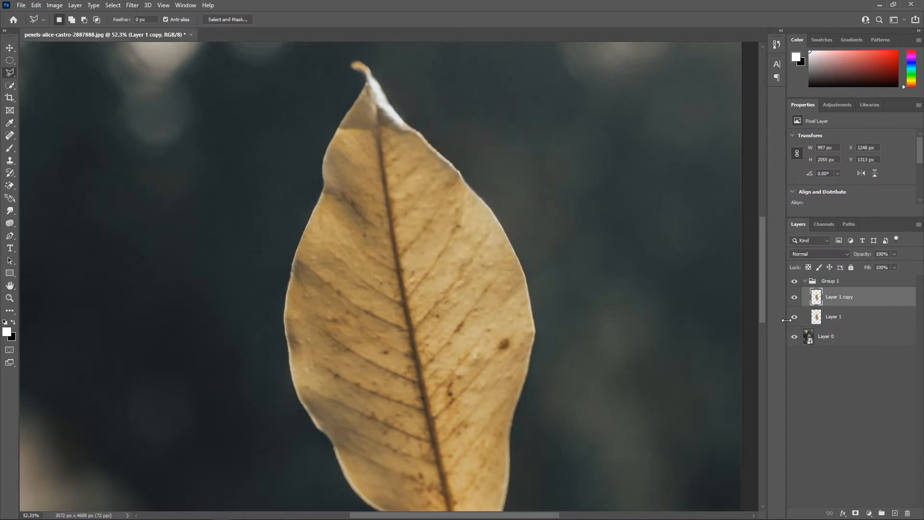
key(ctrl+z)
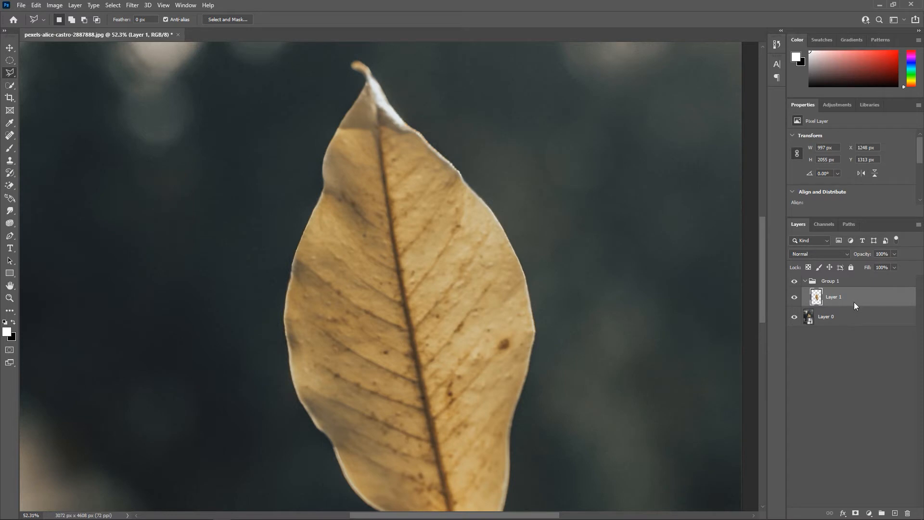
right_click(853, 302)
click(780, 245)
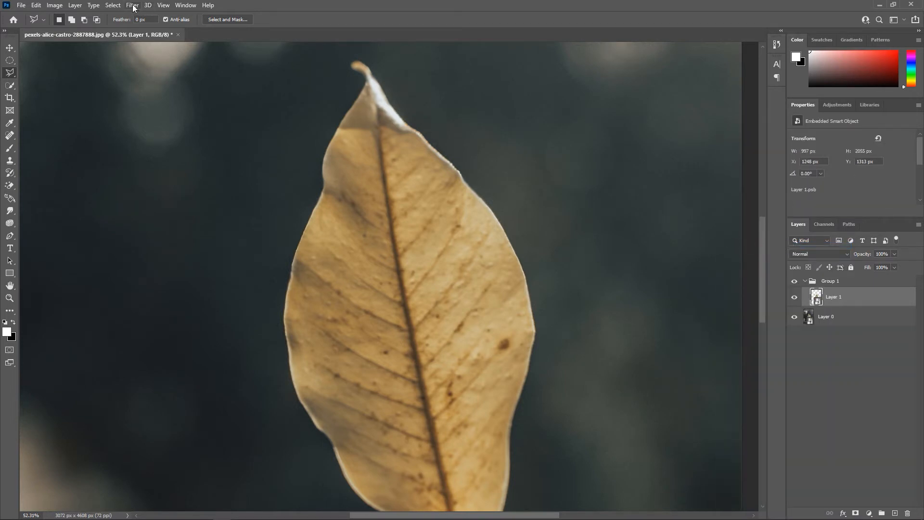
key(ctrl+j)
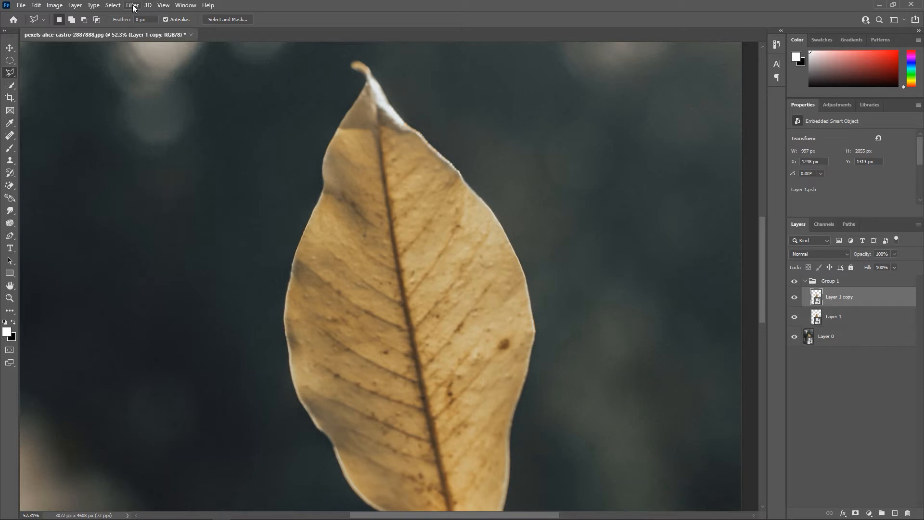
Apply a Gaussian Blur with a radius of 8.0 pixels to Layer 1 copy
click(133, 5)
mouse_move(189, 129)
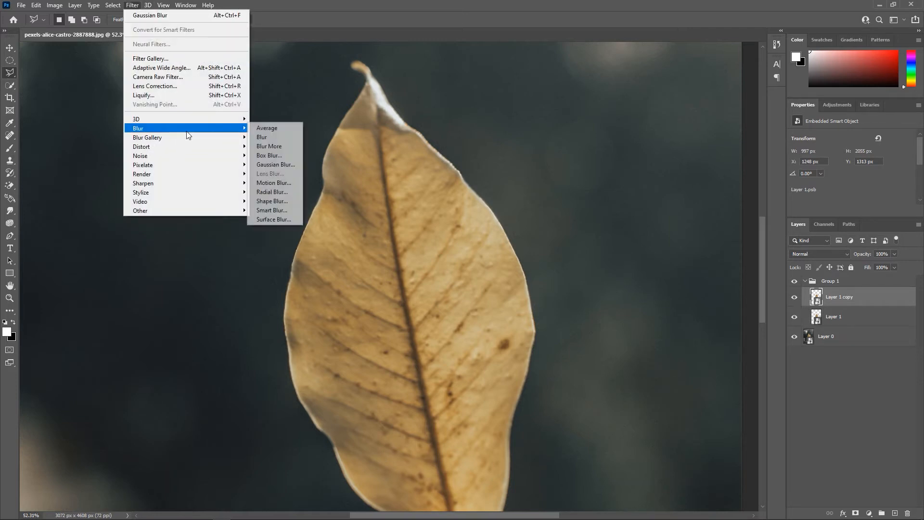
click(290, 165)
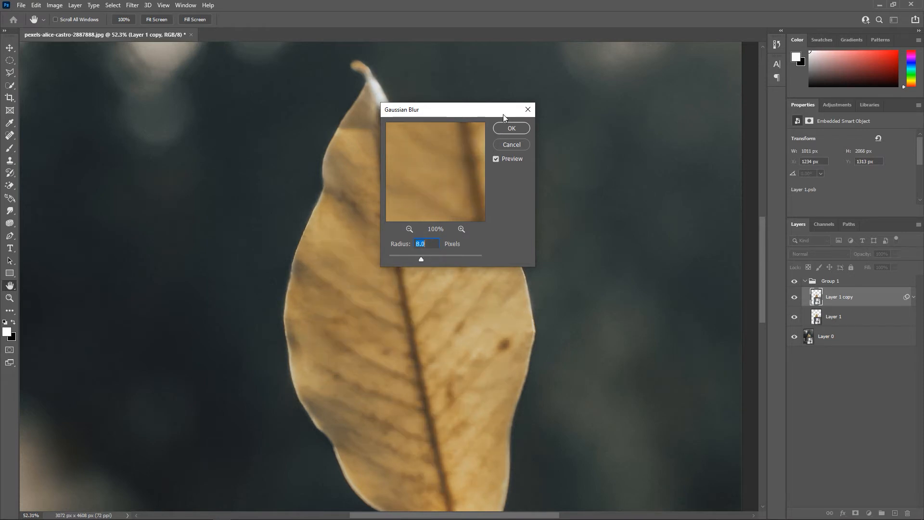
click(512, 128)
Duplicate Layer 1 copy and add a Gaussian Blur with a radius of 33.2 pixels to the new copy
key(ctrl+j)
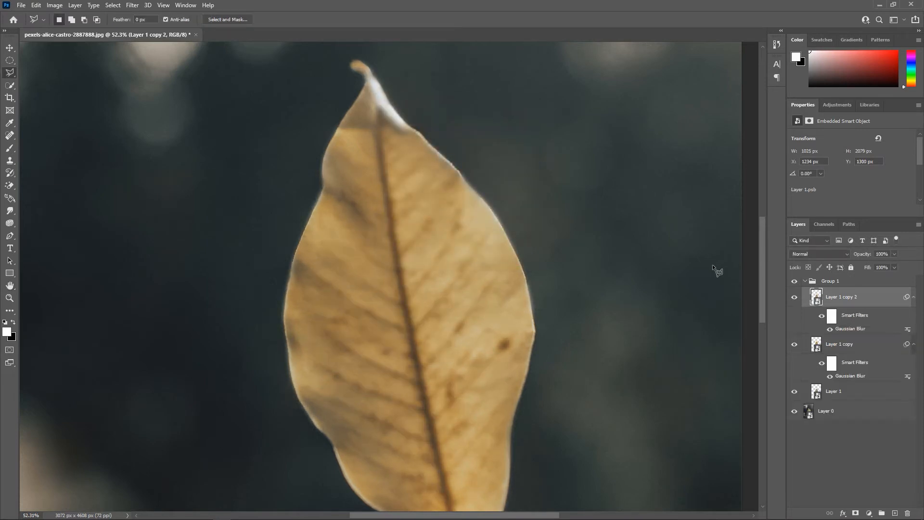
click(131, 5)
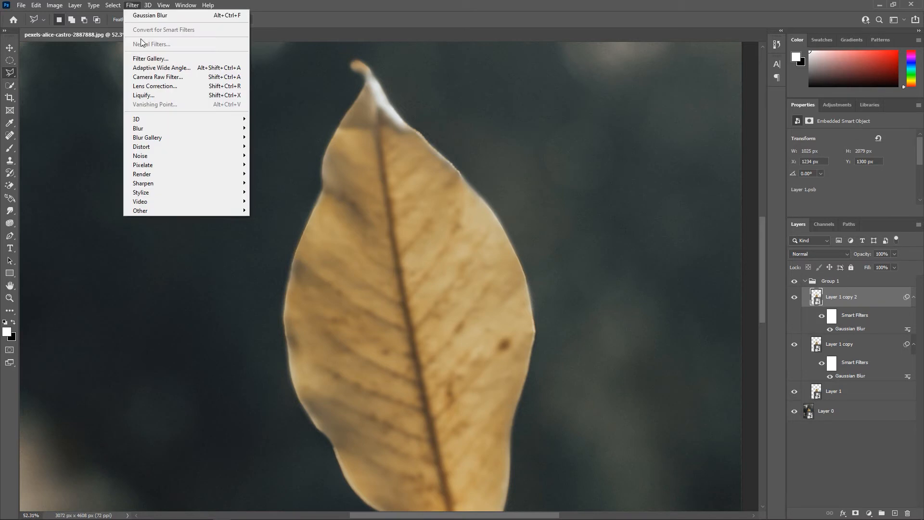
mouse_move(179, 130)
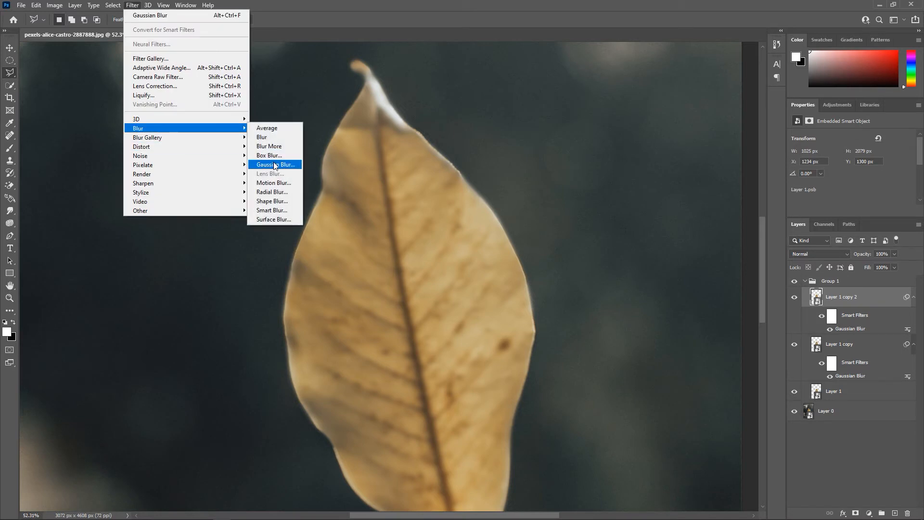
click(273, 164)
drag(430, 261, 433, 258)
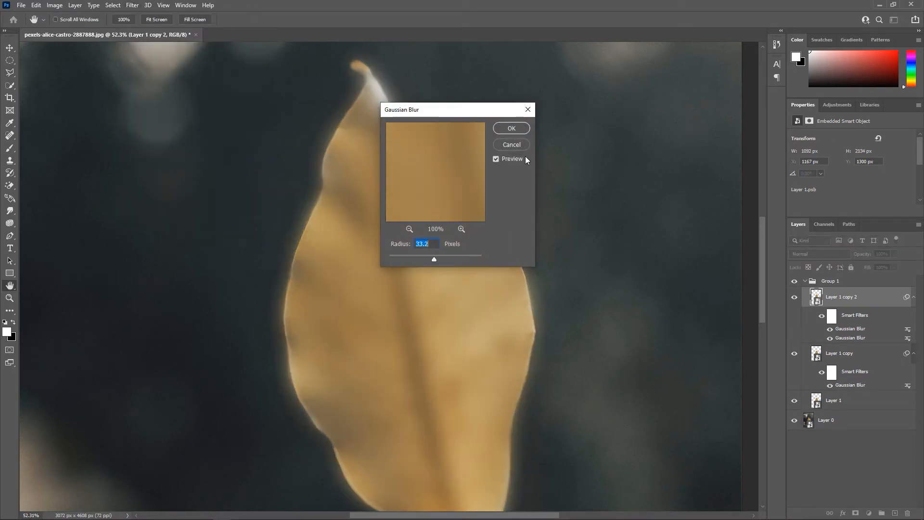
click(511, 128)
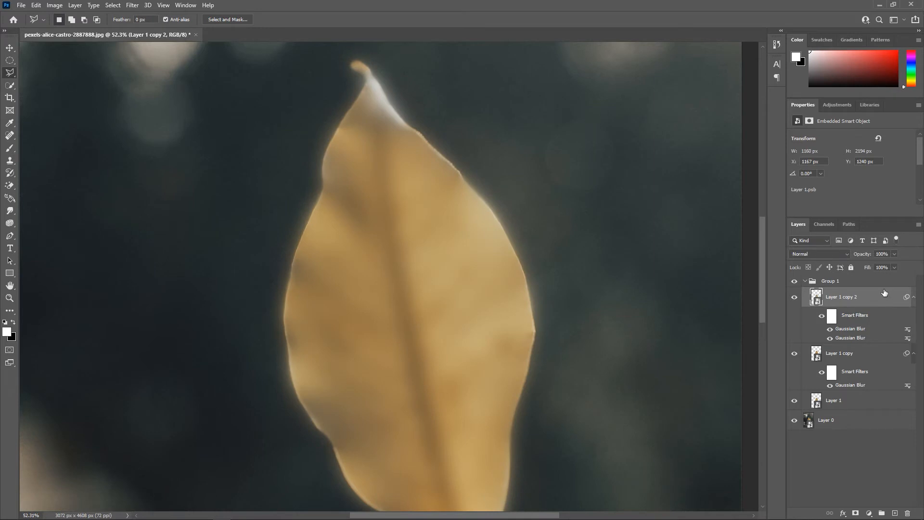
Duplicate Layer 1 copy 2 and add a Gaussian Blur with a radius of 135.9 pixels to the new copy
key(ctrl+j)
click(137, 7)
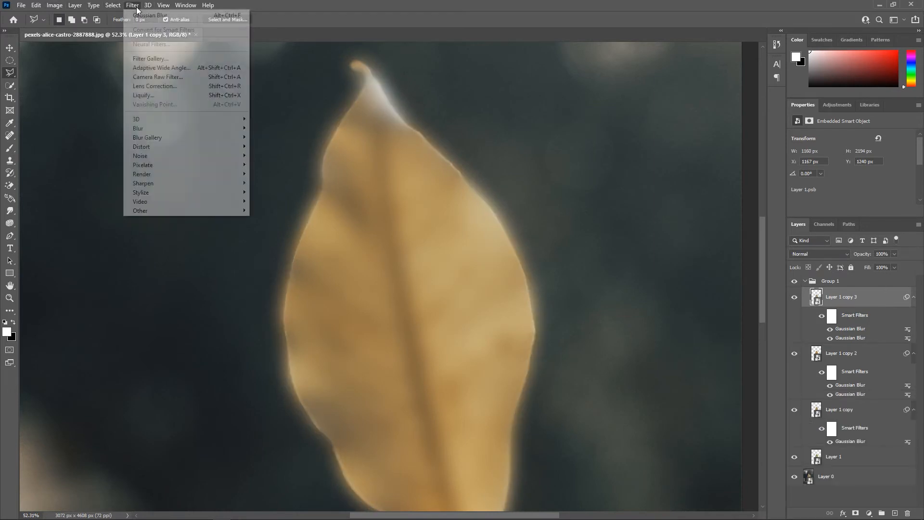
mouse_move(224, 128)
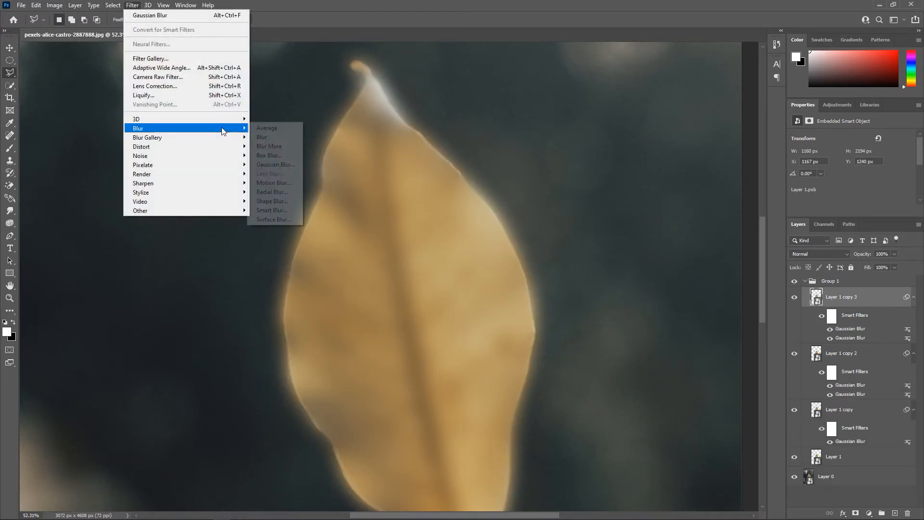
click(290, 164)
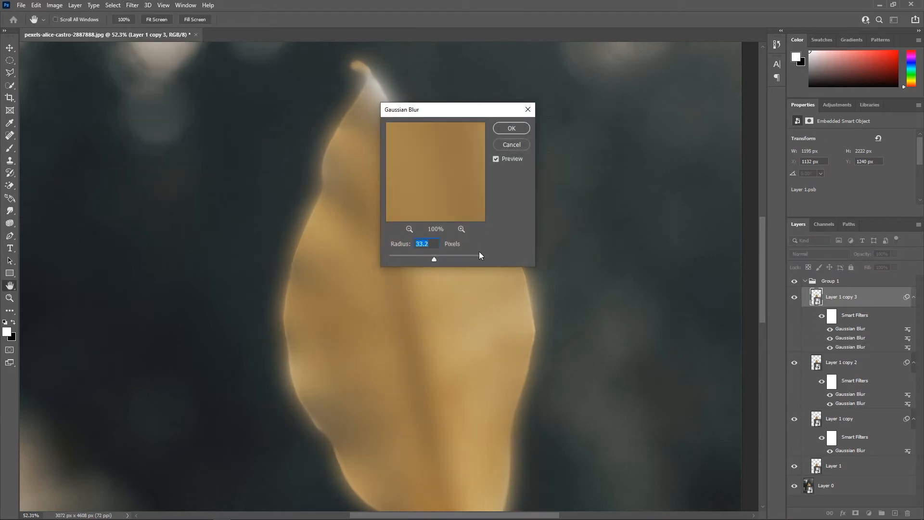
drag(457, 256, 454, 256)
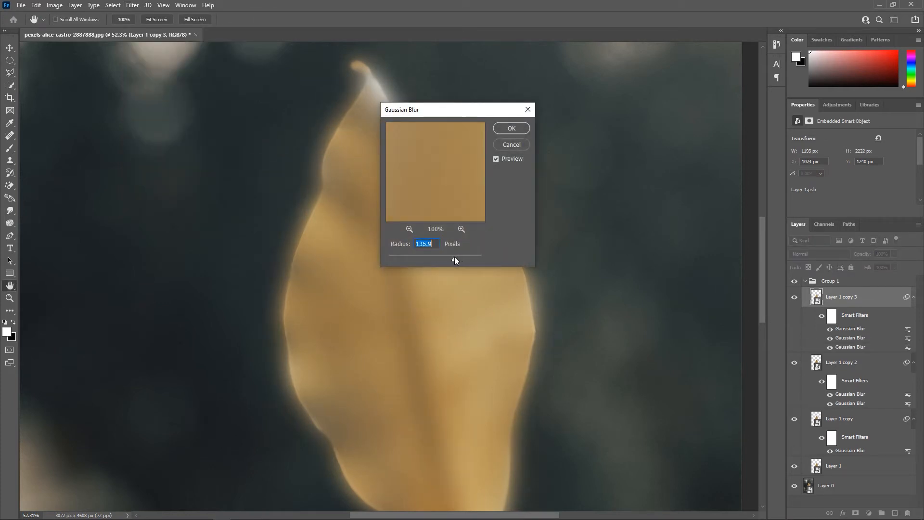
click(505, 132)
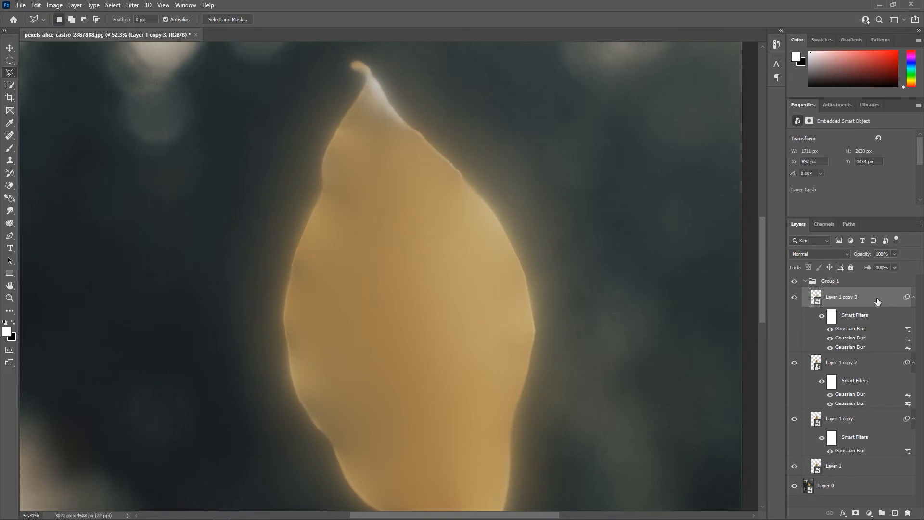
Duplicate Layer 1 copy 3 and add a Gaussian Blur with a radius of 332.2 pixels to the new copy
key(ctrl+j)
click(133, 5)
mouse_move(144, 126)
click(287, 164)
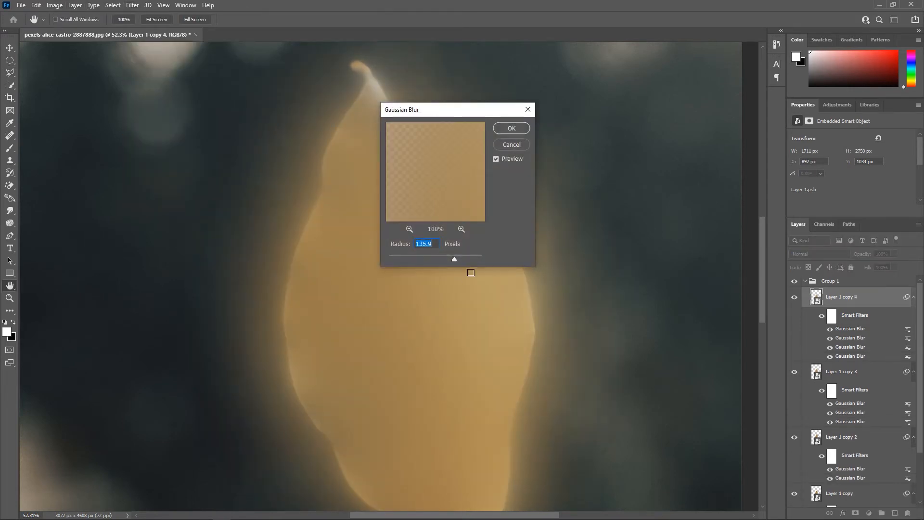
click(468, 258)
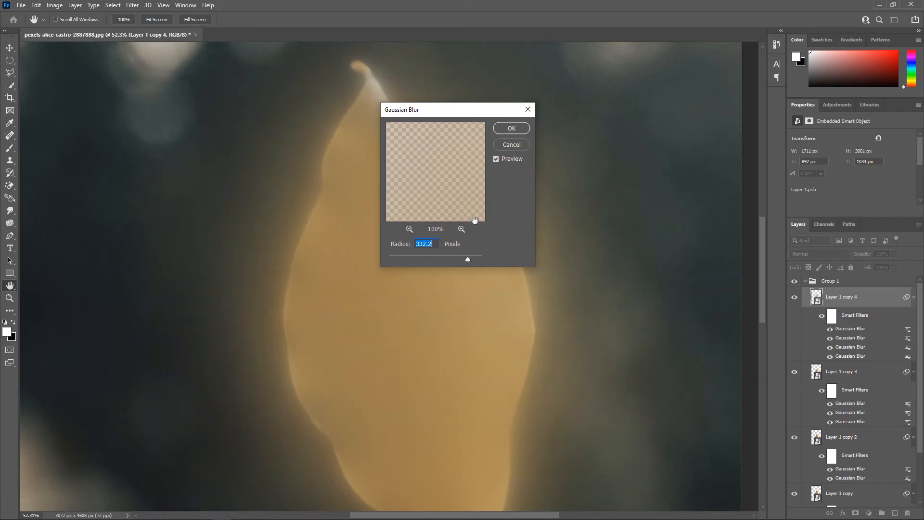
click(505, 128)
key(l)
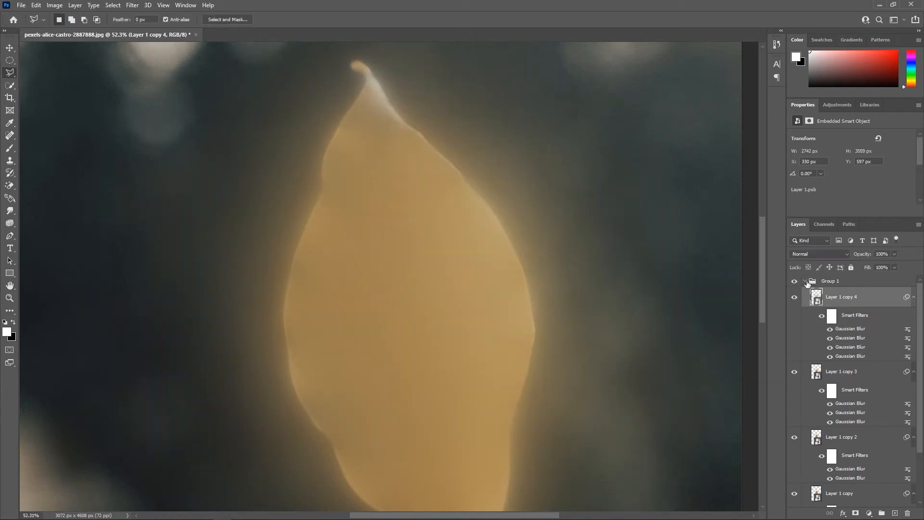
Collapse Group 1 and set its blend mode to Linear Dodge (Add)
click(815, 281)
click(804, 280)
click(825, 257)
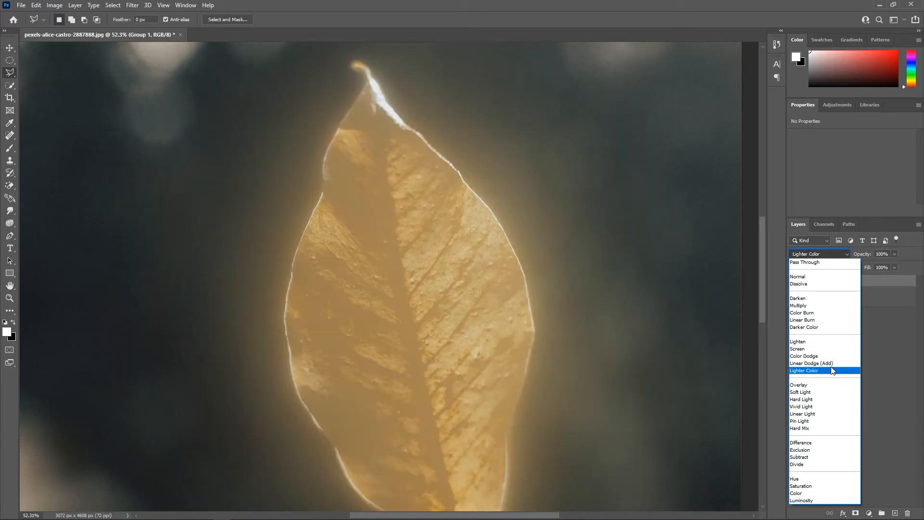
click(829, 364)
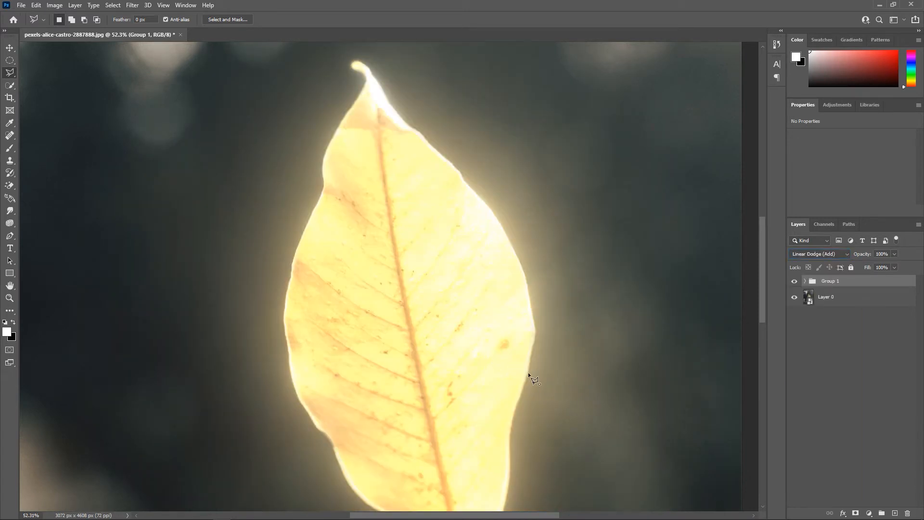
Darken the photo with an Exposure adjustment layer directly above Layer 0, setting the exposure to about -2.28
scroll(527, 371, down, 6)
scroll(512, 373, up, 2)
scroll(490, 306, up, 2)
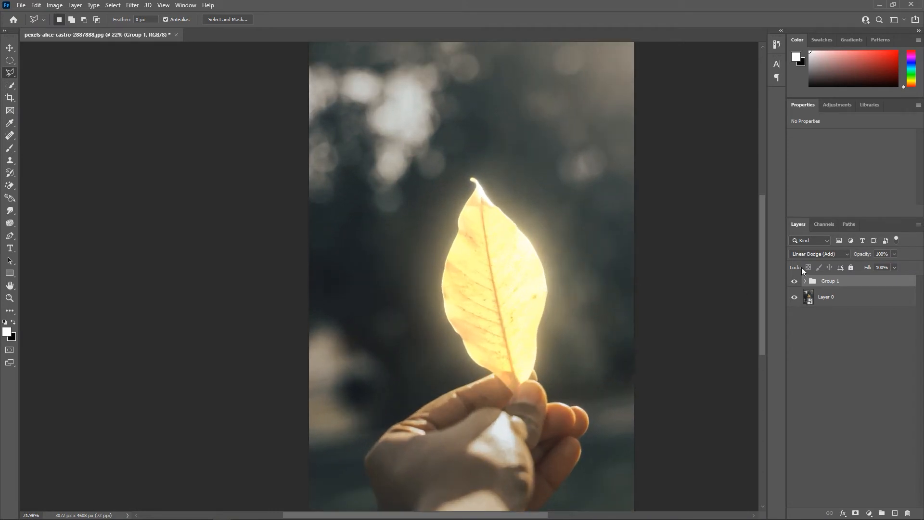
click(845, 305)
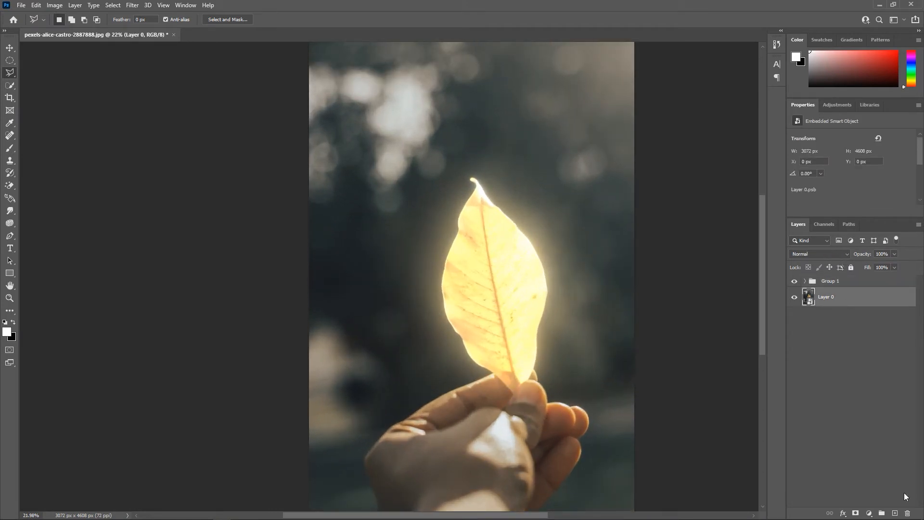
click(869, 513)
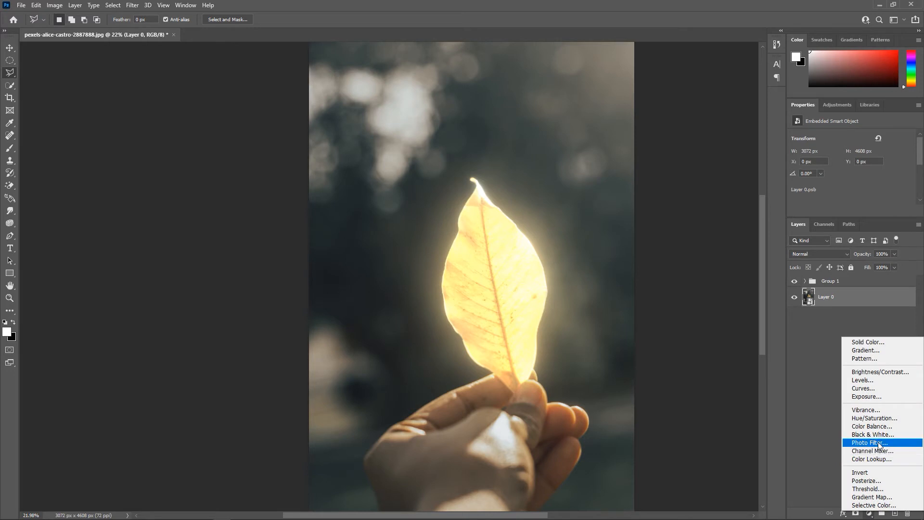
click(882, 397)
click(831, 160)
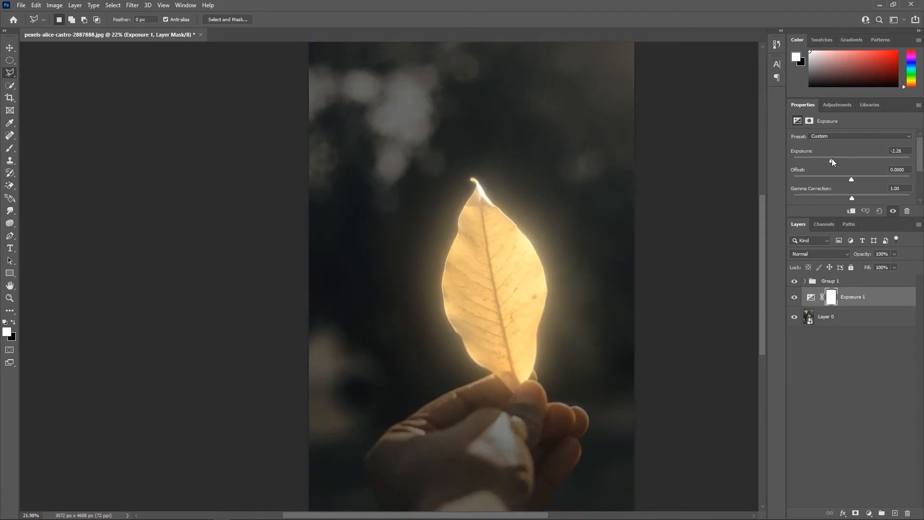
Add a Hue/Saturation adjustment layer above Group 1 and turn on Colorize
scroll(454, 359, down, 4)
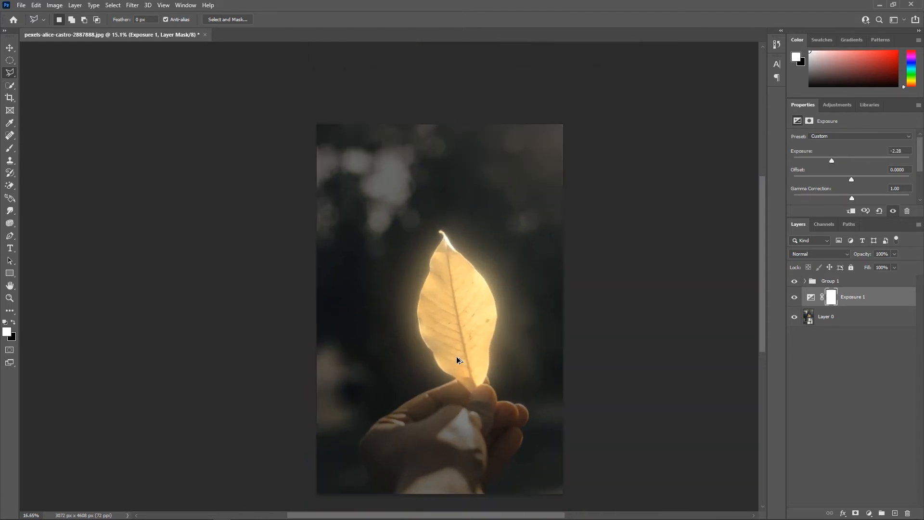
click(864, 281)
click(868, 512)
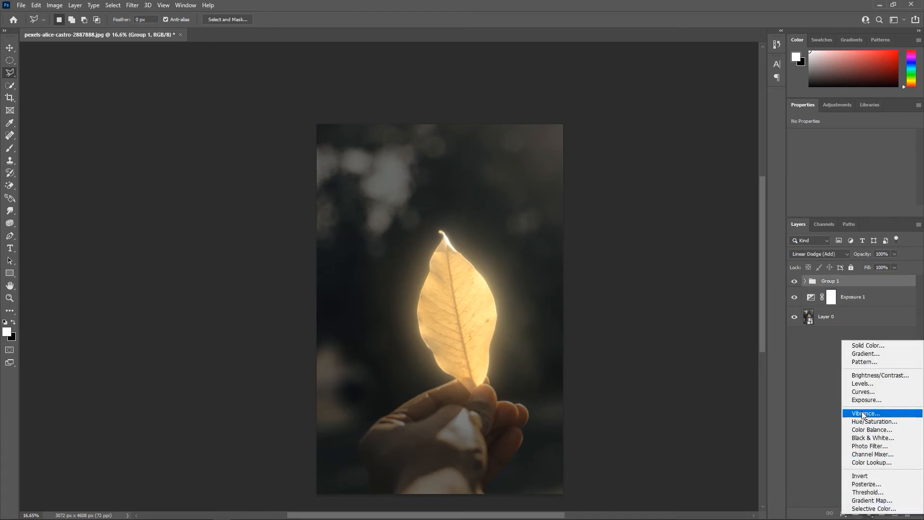
click(887, 421)
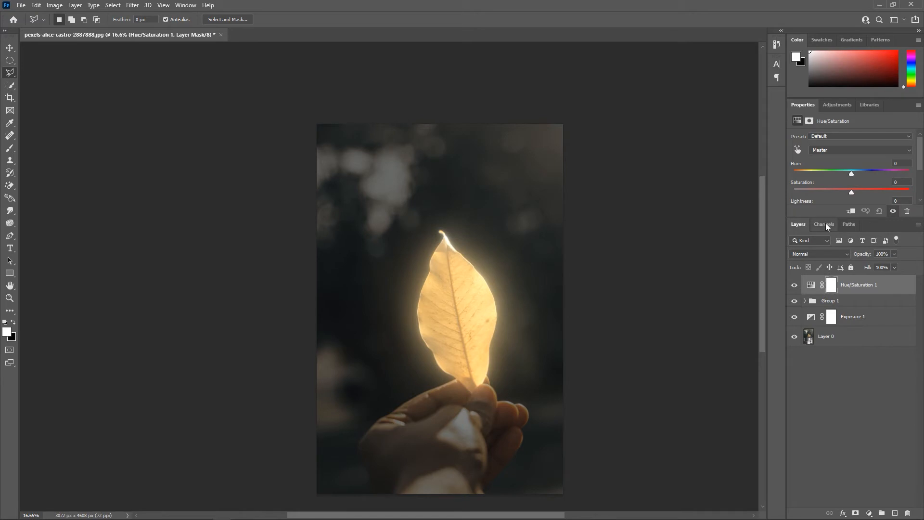
click(811, 287)
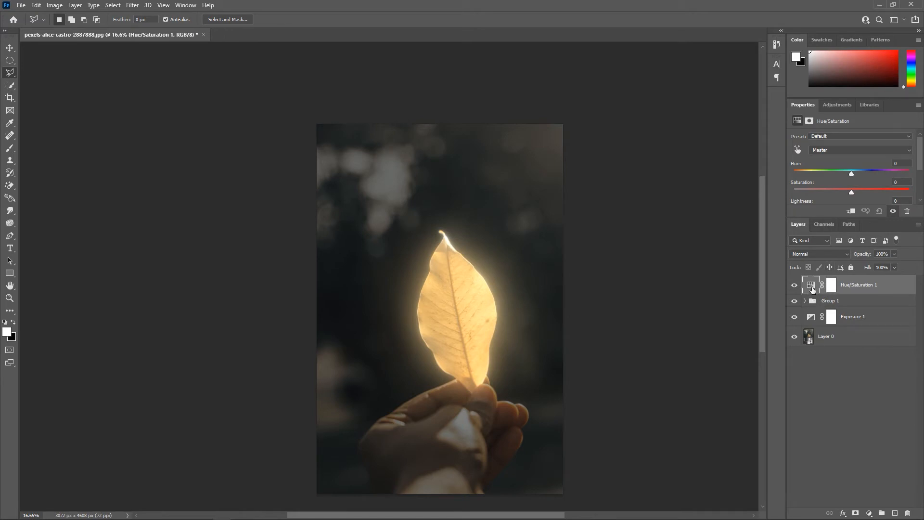
scroll(840, 173, down, 2)
scroll(838, 174, down, 1)
click(842, 170)
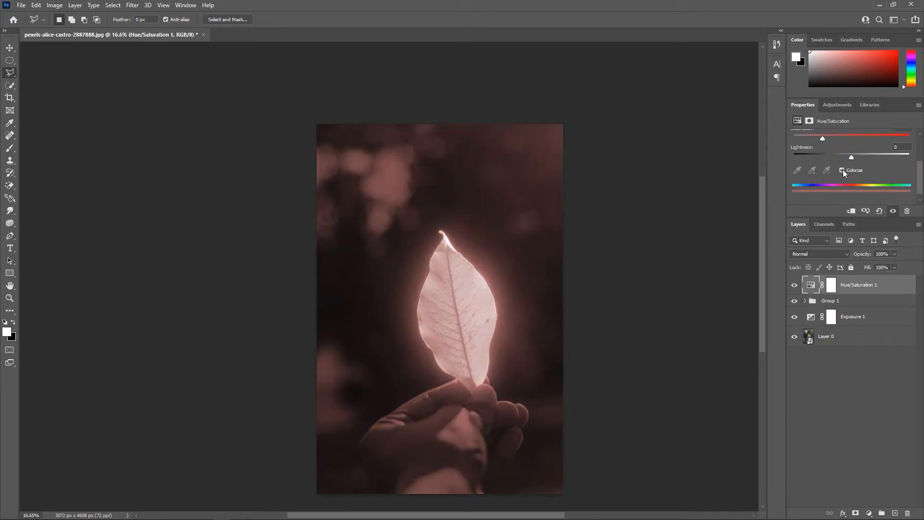
Clip the Hue/Saturation adjustment to Group 1 and tint the glow green with saturation 45 and hue 106
scroll(832, 150, up, 1)
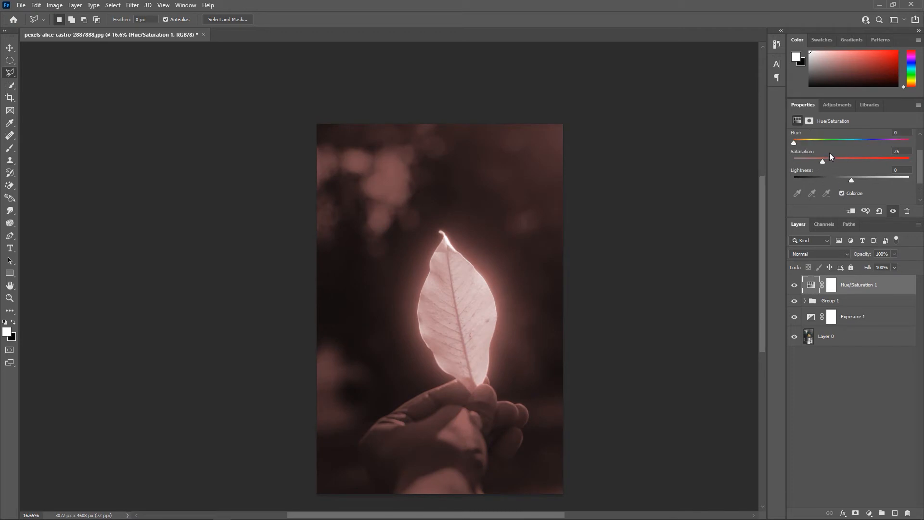
alt+click(822, 291)
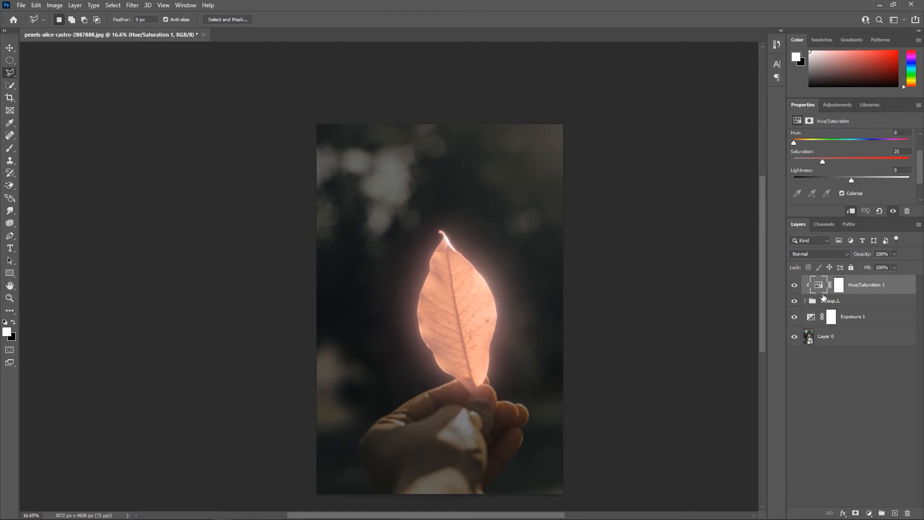
drag(821, 161, 844, 162)
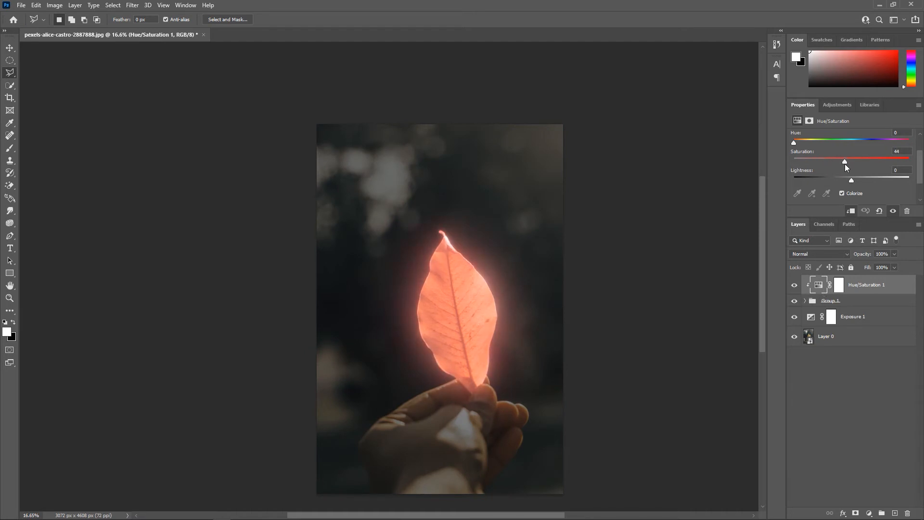
drag(794, 143, 832, 144)
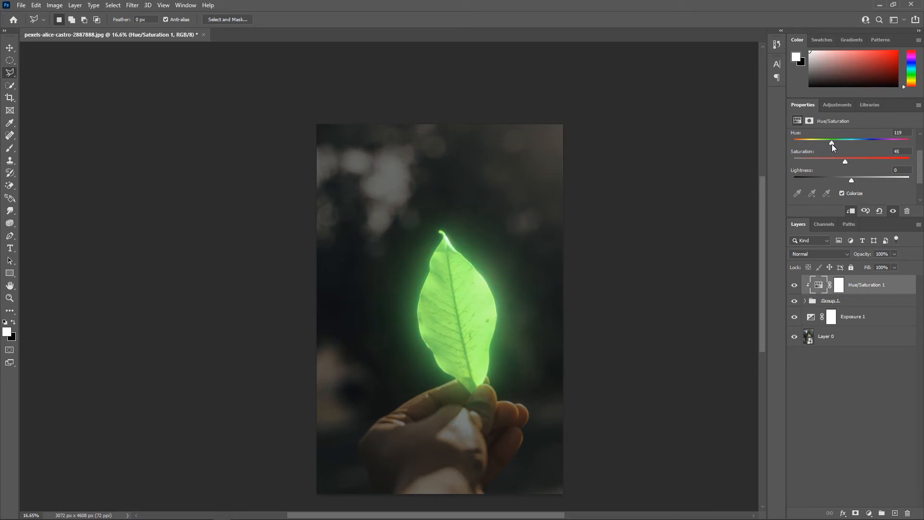
mouse_move(833, 143)
mouse_down()
mouse_move(894, 147)
mouse_move(847, 148)
mouse_up()
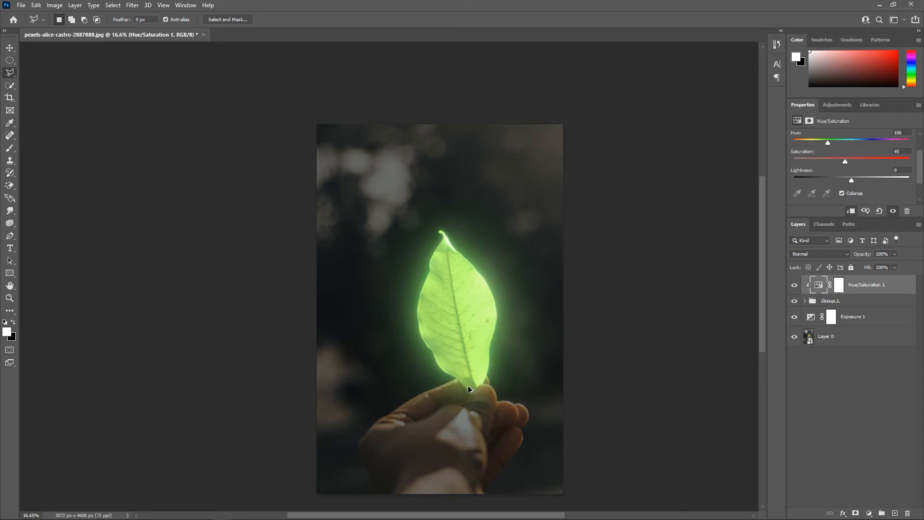
Clip the Exposure 1 adjustment layer to Layer 0
scroll(469, 387, up, 2)
scroll(468, 388, down, 2)
scroll(461, 387, up, 2)
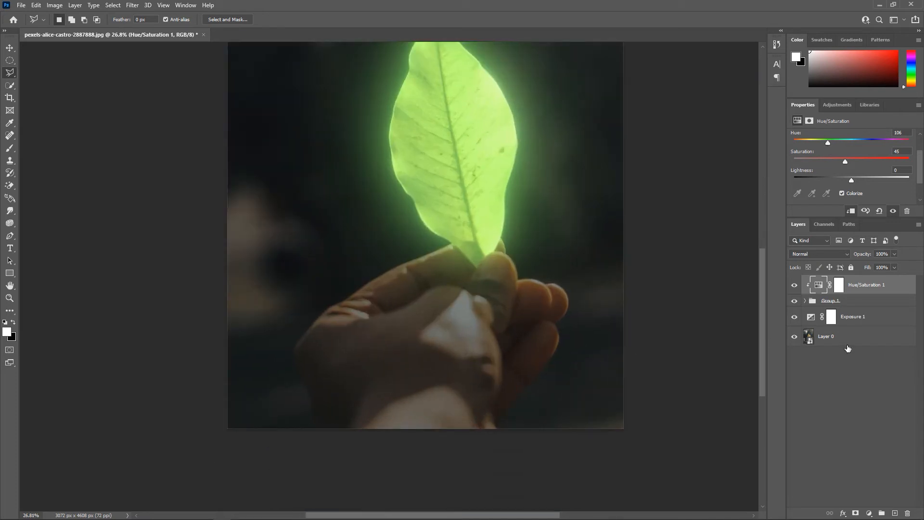
click(856, 321)
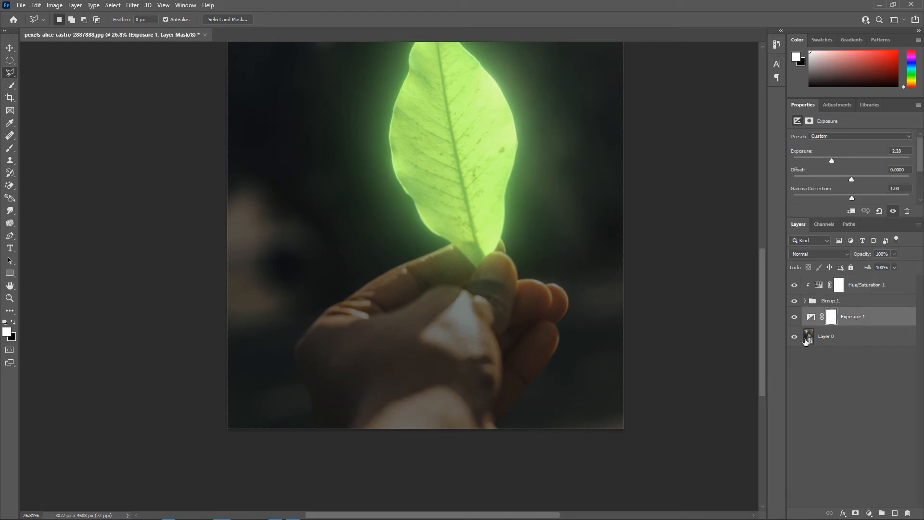
alt+click(820, 321)
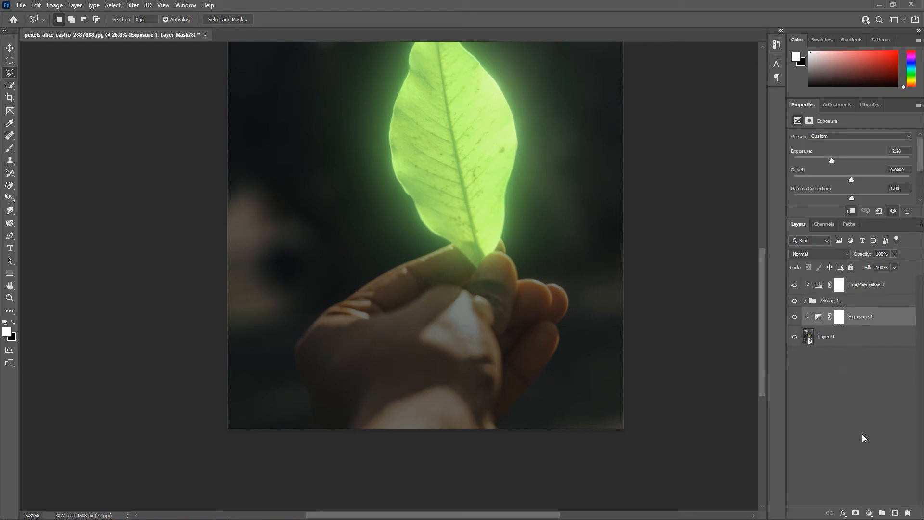
Add a Hue/Saturation adjustment layer above Exposure 1 and colorize it with hue 104 and lightness +15
click(869, 513)
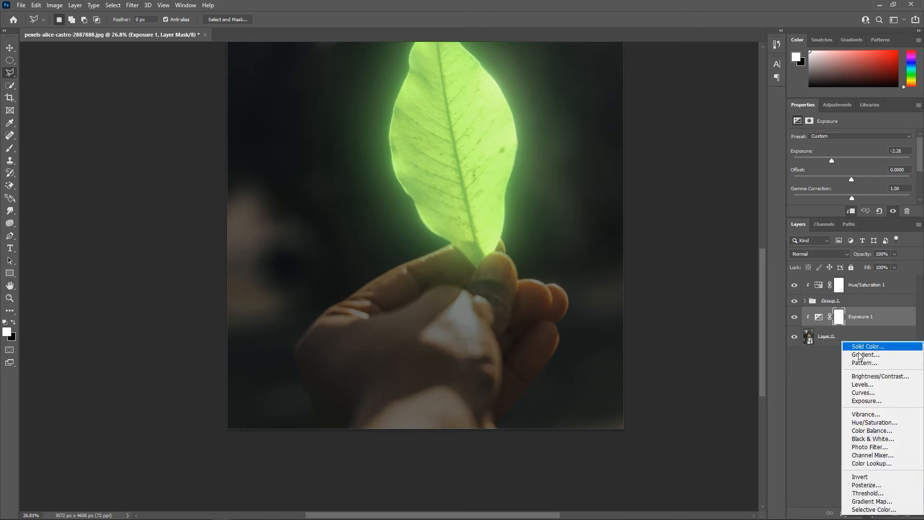
click(870, 422)
scroll(832, 190, down, 1)
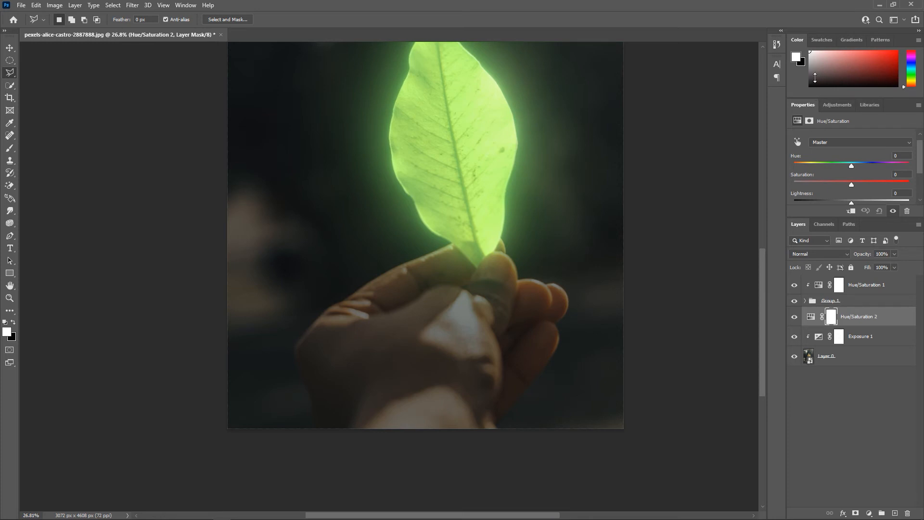
scroll(827, 168, down, 2)
click(843, 195)
drag(794, 150, 827, 151)
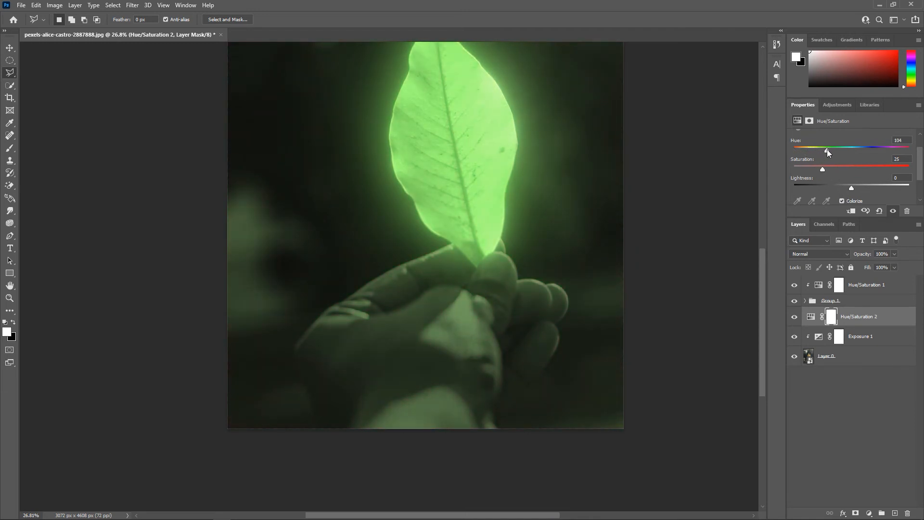
drag(853, 189, 860, 186)
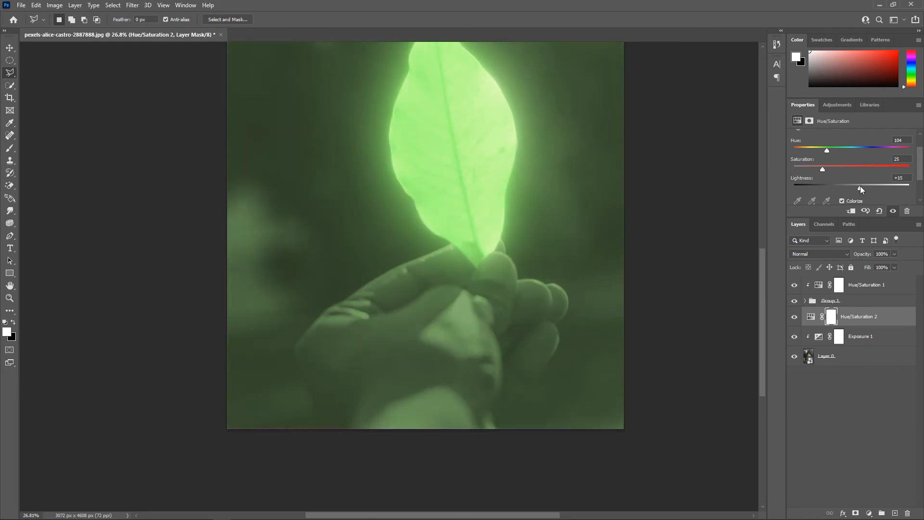
Clip the Hue/Saturation 2 adjustment to Layer 0 and invert its layer mask to black
alt+click(831, 325)
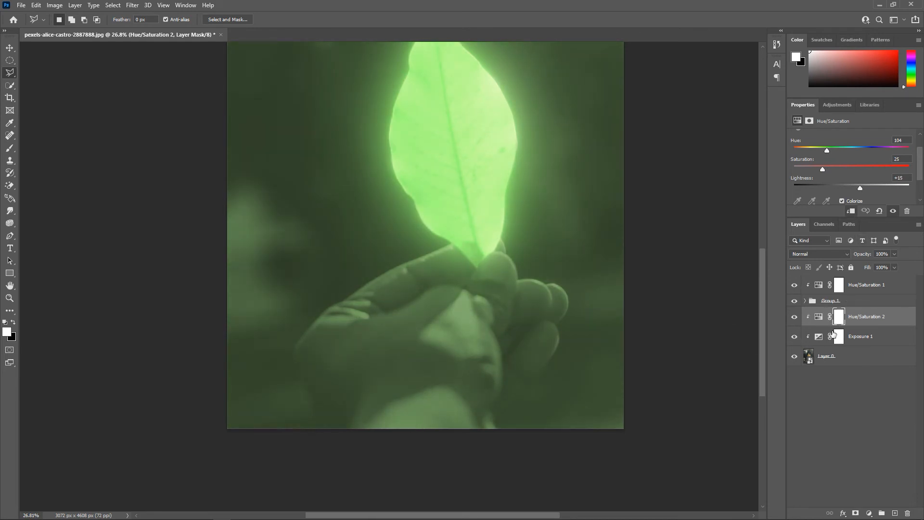
alt+click(832, 323)
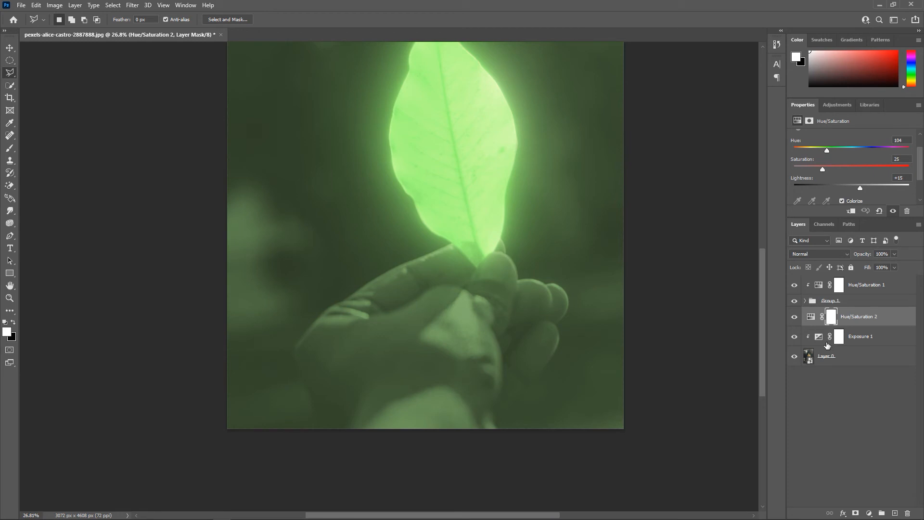
alt+click(828, 325)
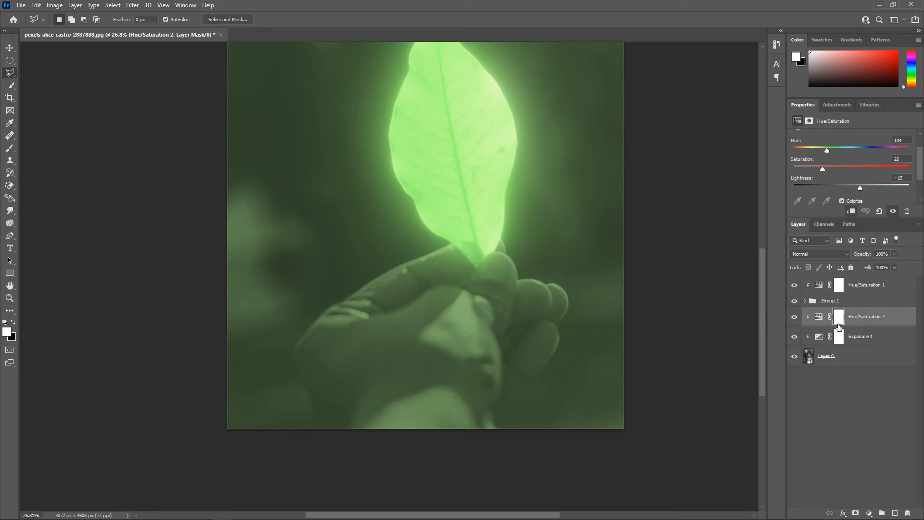
key(ctrl+i)
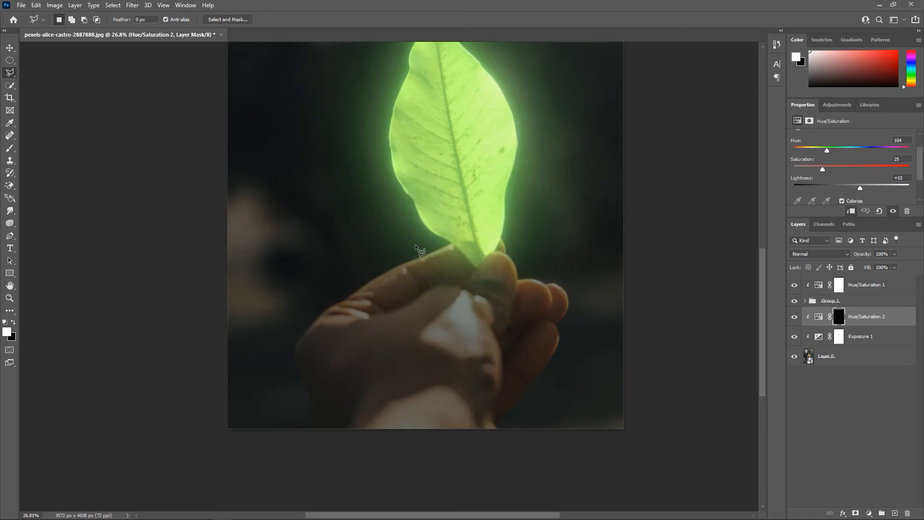
Paint white with a soft brush on the Hue/Saturation 2 mask over the sunlit patch and wrist of the hand
click(10, 154)
scroll(464, 382, up, 2)
right_click(471, 283)
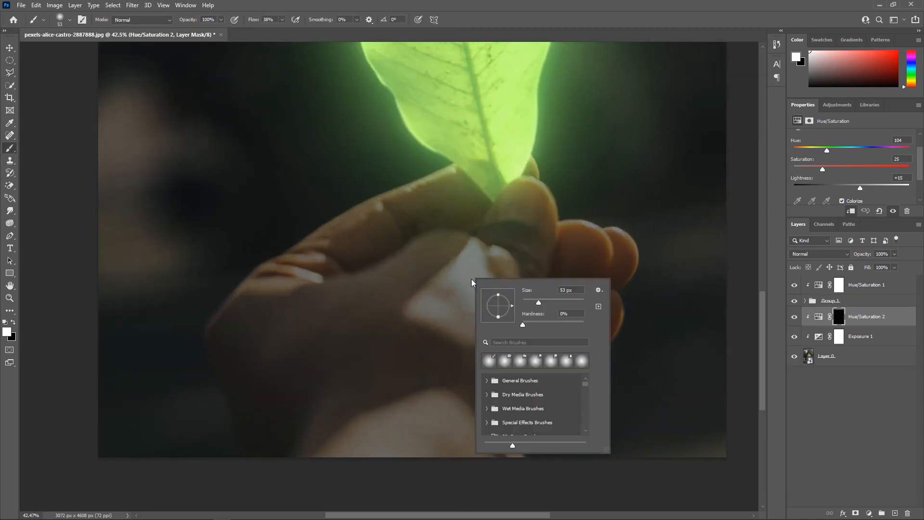
click(555, 303)
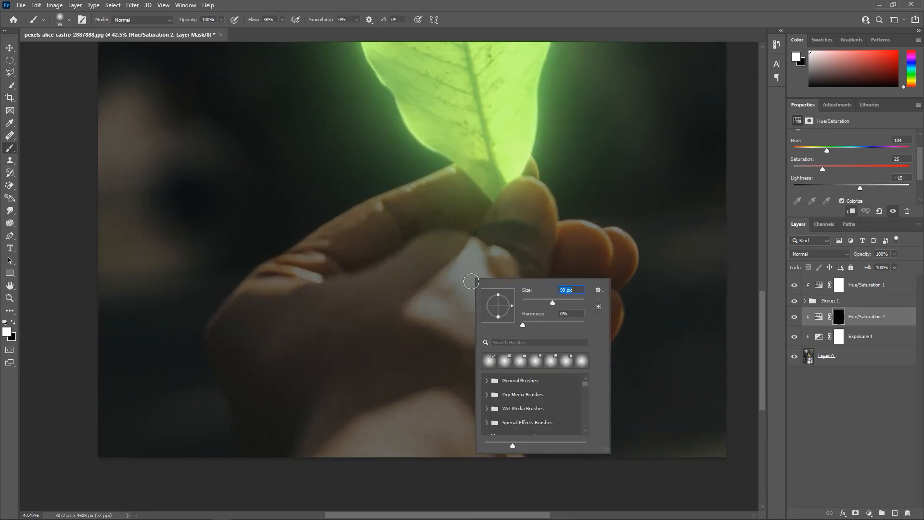
click(462, 283)
drag(468, 263, 462, 291)
scroll(466, 301, up, 3)
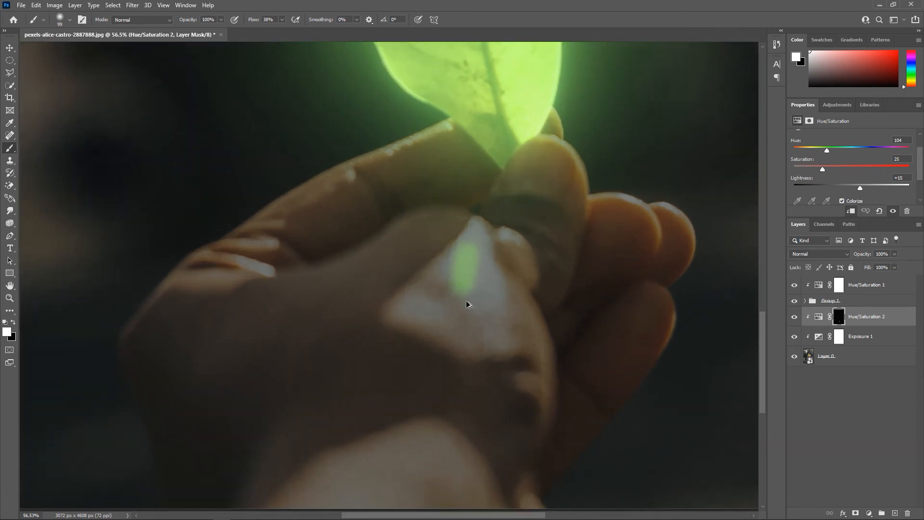
key(ctrl+z)
right_click(478, 245)
click(581, 268)
mouse_move(473, 238)
mouse_down()
mouse_move(474, 294)
mouse_move(401, 322)
mouse_move(485, 323)
mouse_move(472, 239)
mouse_up()
scroll(448, 404, down, 3)
mouse_move(478, 385)
mouse_down()
mouse_move(390, 330)
mouse_move(441, 387)
mouse_up()
Resize the soft brush and paint the green tint along the hand's side and the upper edges of the fingers
right_click(550, 419)
right_click(605, 174)
scroll(491, 180, up, 2)
right_click(535, 313)
drag(639, 333, 629, 333)
mouse_move(508, 231)
mouse_down()
mouse_move(534, 263)
mouse_move(541, 369)
mouse_move(533, 383)
mouse_up()
scroll(272, 206, up, 2)
mouse_move(459, 130)
mouse_down()
mouse_move(378, 175)
mouse_move(463, 137)
mouse_move(297, 211)
mouse_move(240, 252)
mouse_move(268, 255)
mouse_move(201, 267)
mouse_move(271, 285)
mouse_move(209, 281)
mouse_move(137, 325)
mouse_up()
drag(179, 305, 227, 300)
Extend the green light on the mask across the fingers and knuckles, undoing the stray stroke
scroll(227, 299, down, 5)
scroll(384, 240, up, 6)
mouse_move(395, 194)
mouse_down()
mouse_move(436, 212)
mouse_move(447, 232)
mouse_up()
key(ctrl+z)
scroll(437, 215, up, 5)
mouse_move(361, 168)
mouse_down()
mouse_move(393, 166)
mouse_move(453, 226)
mouse_move(485, 310)
mouse_move(481, 374)
mouse_move(643, 330)
mouse_move(565, 344)
mouse_move(680, 375)
mouse_move(707, 424)
mouse_up()
scroll(671, 315, down, 4)
mouse_move(508, 300)
mouse_down()
mouse_move(266, 312)
mouse_move(266, 188)
mouse_move(320, 245)
mouse_move(269, 199)
mouse_up()
Touch up the remaining finger edges on the Hue/Saturation 2 mask with a smaller soft brush
right_click(257, 224)
click(307, 246)
click(273, 199)
right_click(273, 199)
click(325, 222)
scroll(249, 232, down, 6)
Split the underlying layer's black Blend If slider of Hue/Saturation 2 to 0 / 168
double_click(906, 320)
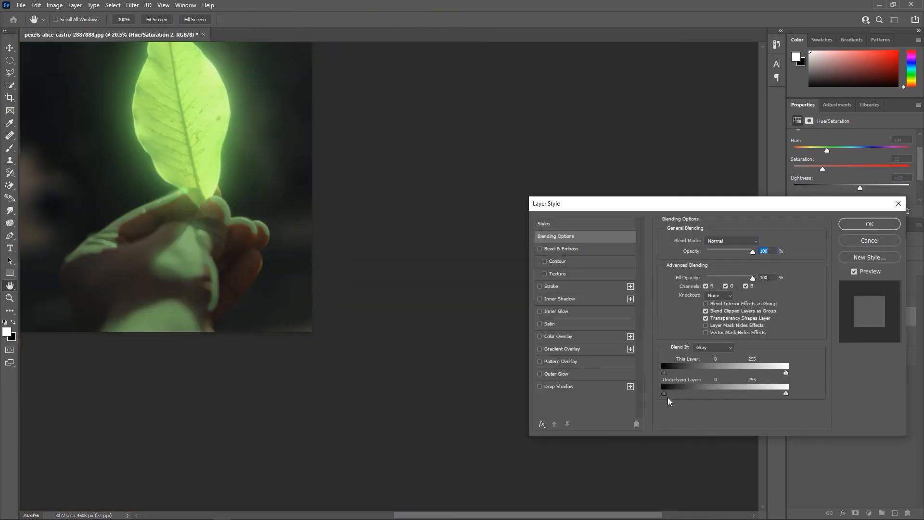
drag(666, 394, 717, 397)
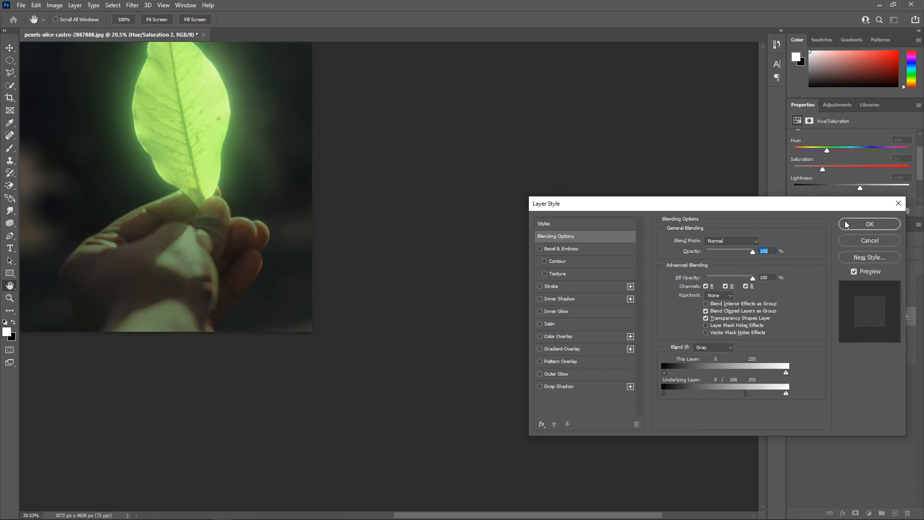
click(869, 224)
Review the whole glowing leaf image and the settings of the Exposure 1 adjustment
scroll(332, 249, down, 3)
scroll(215, 251, up, 2)
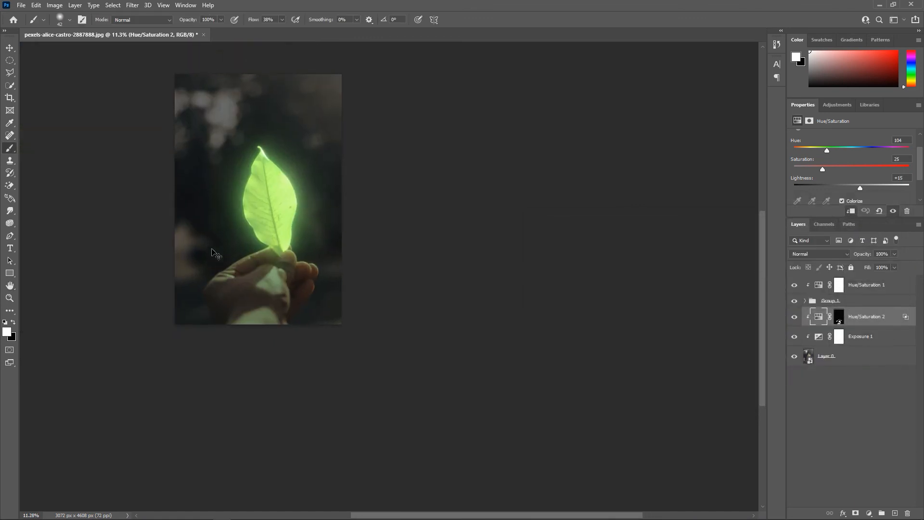
scroll(221, 254, left, 3)
scroll(255, 270, up, 2)
scroll(289, 278, up, 1)
scroll(291, 281, up, 2)
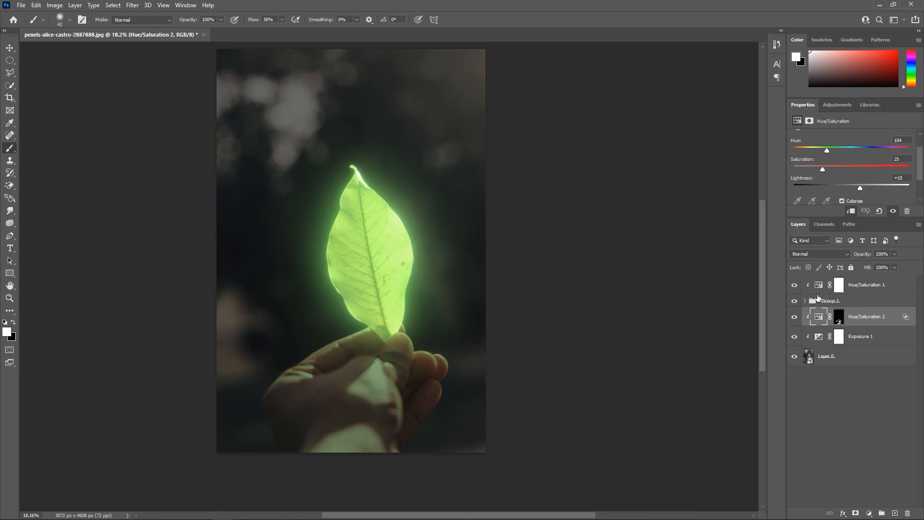
click(816, 342)
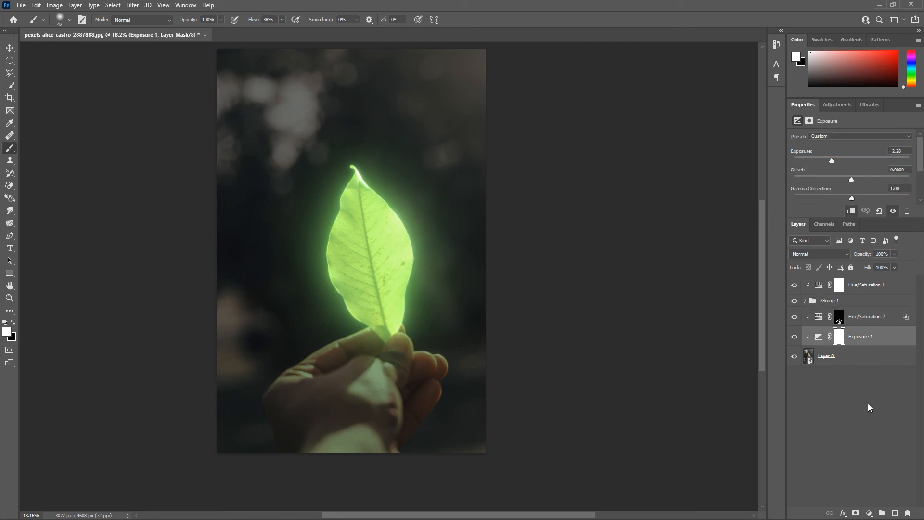
click(819, 336)
scroll(470, 324, up, 3)
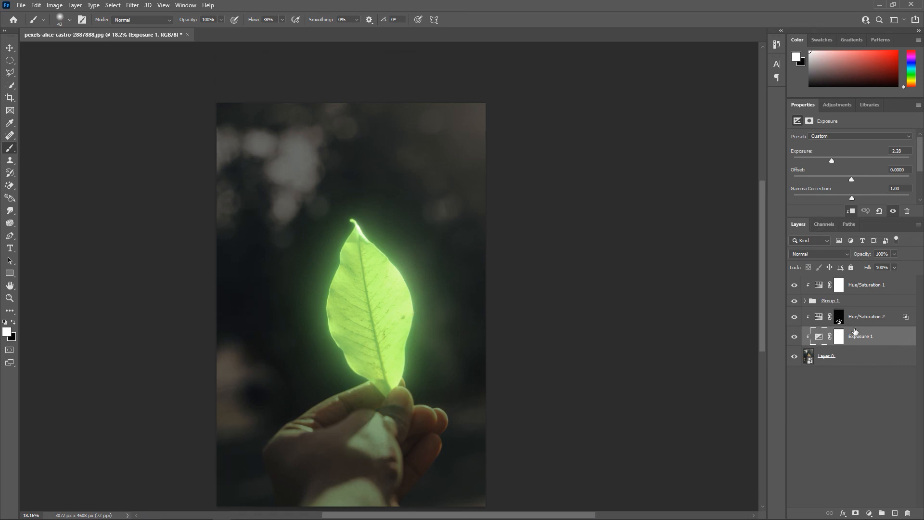
Lower the Hue/Saturation 2 layer's opacity to 67% to soften the green tint on the hand
click(872, 317)
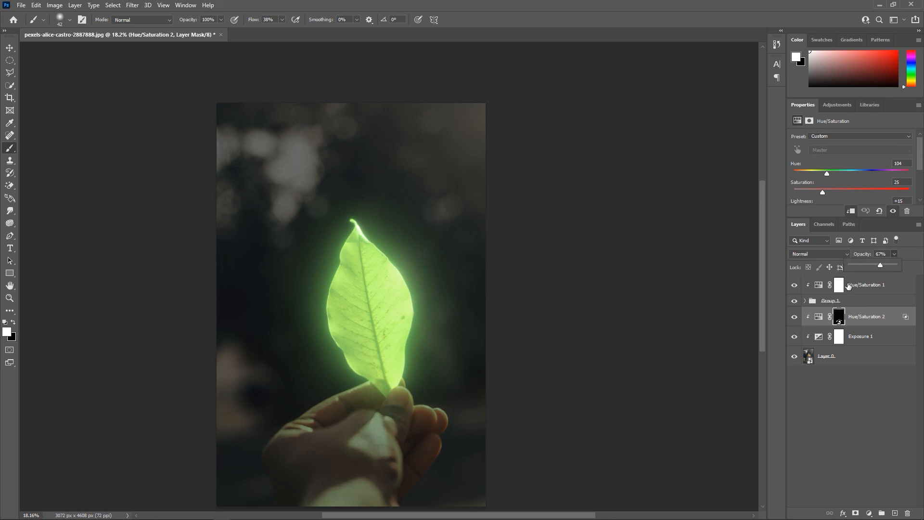
scroll(321, 371, down, 3)
scroll(318, 367, up, 1)
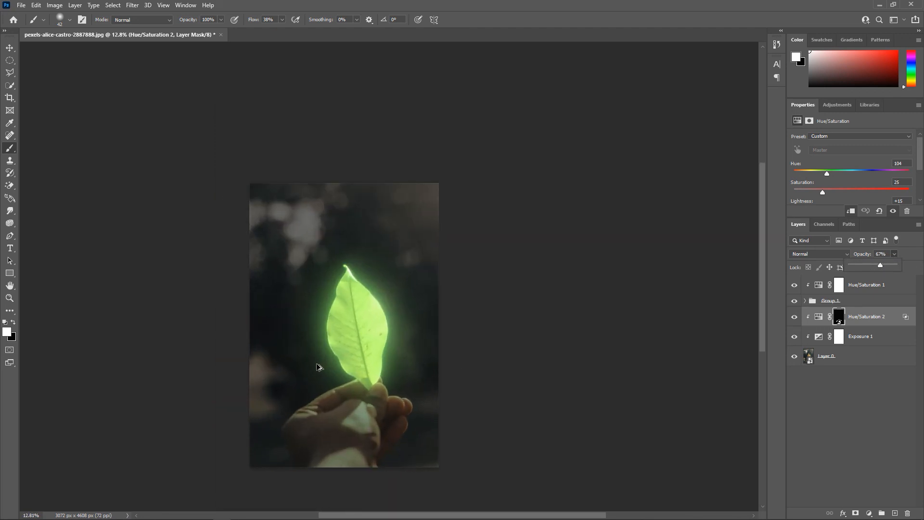
Export the image as a JPG at 100% quality and 3072 x 4608 px, converted to sRGB
click(21, 5)
mouse_move(50, 157)
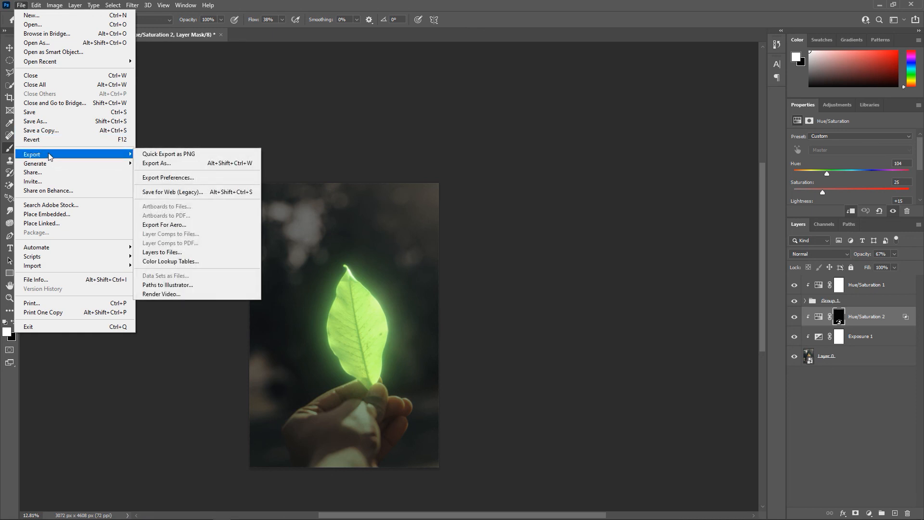
click(230, 162)
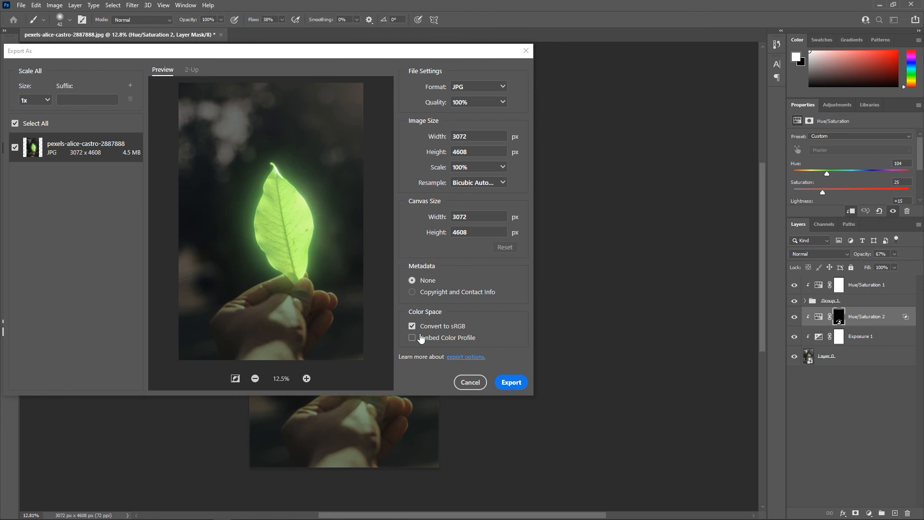
click(509, 383)
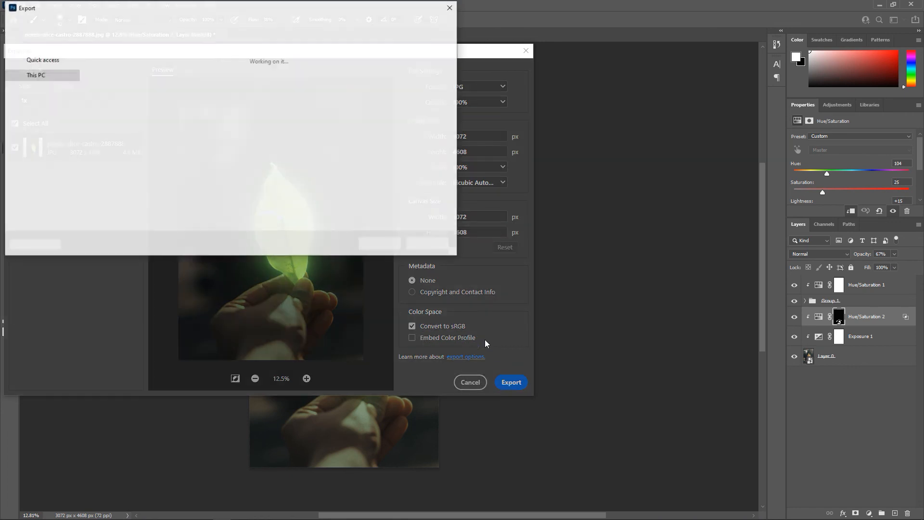
Save the exported JPG to the Desktop without overwriting the original, appending vvvv to the file name
click(56, 106)
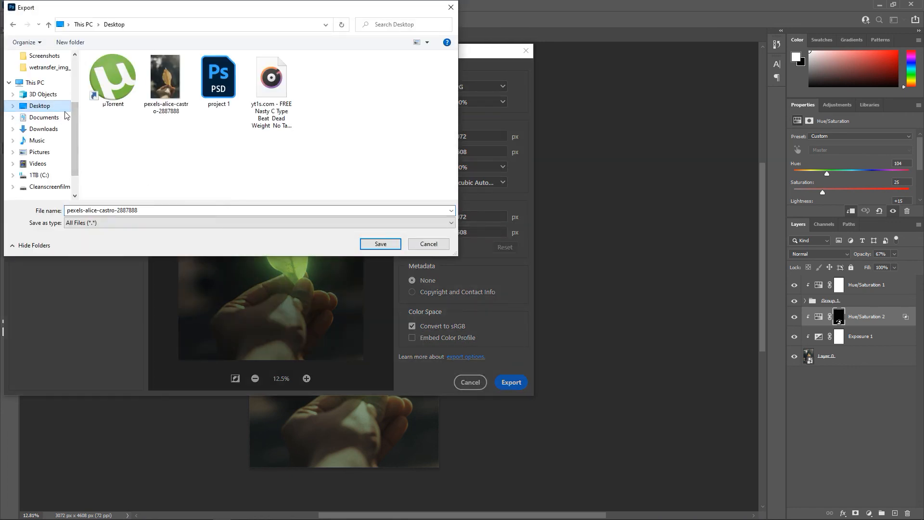
click(392, 244)
click(518, 265)
click(147, 211)
text(vvvv)
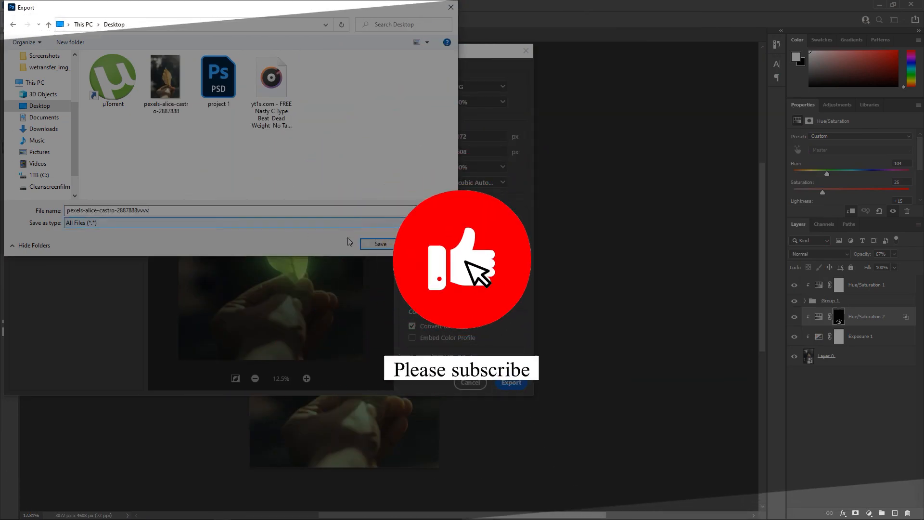